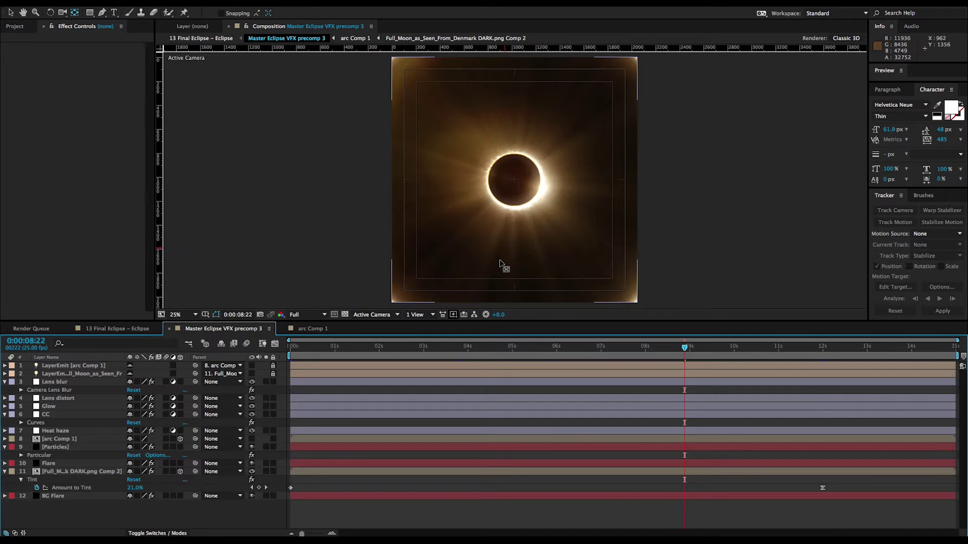
# Step: Review the size, frame rate and duration of Master Eclipse VFX precomp 3 in its composition settings
pyautogui.click(124, 2)
pyautogui.click(149, 15)
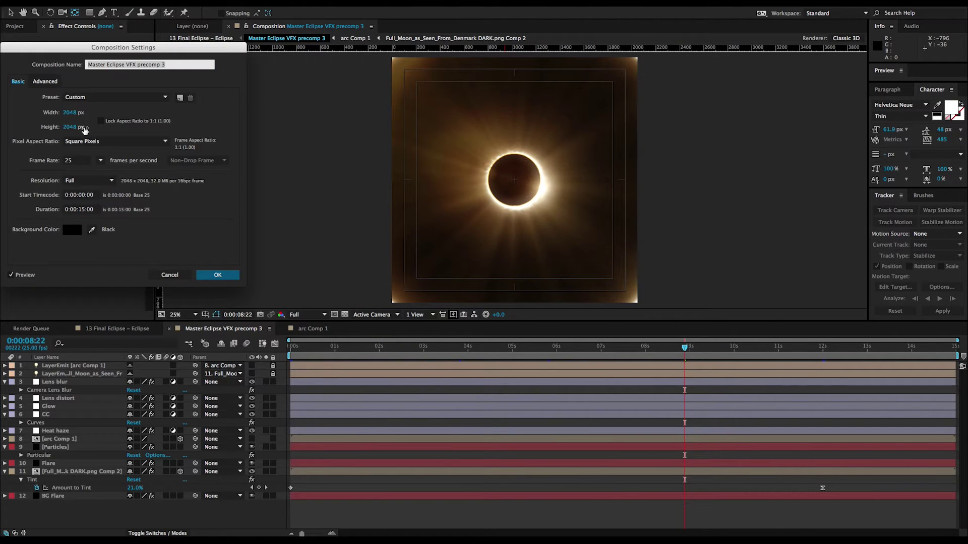
pyautogui.moveTo(135, 58); pyautogui.dragTo(287, 73)
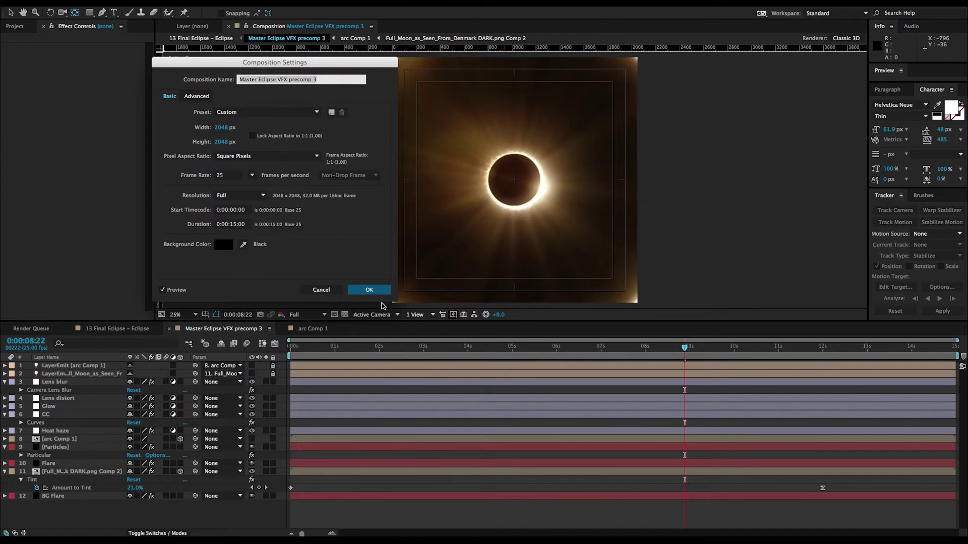
pyautogui.click(374, 291)
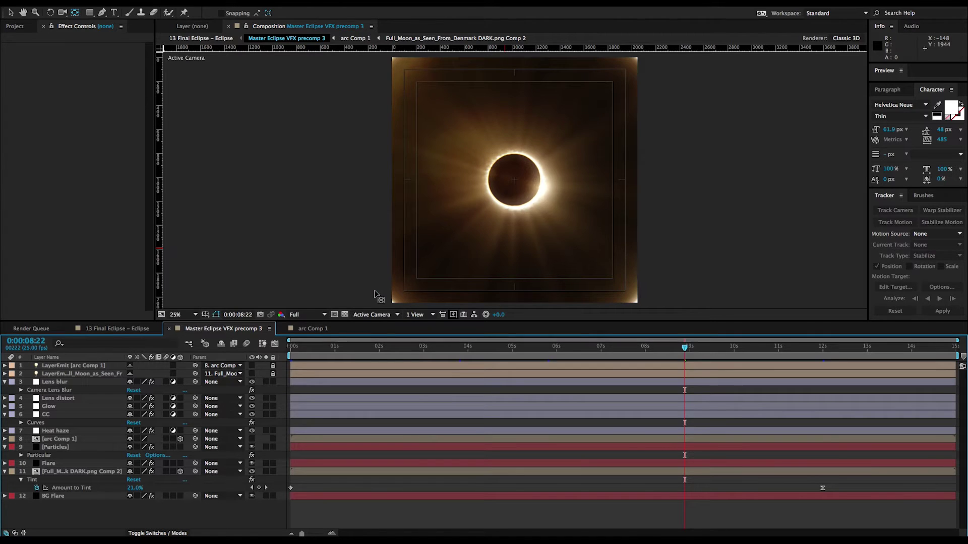
# Step: Solo the BG Flare layer and open its Optical Flares setup, moving the preview flare to about 57.1, 39.7
pyautogui.click(266, 496)
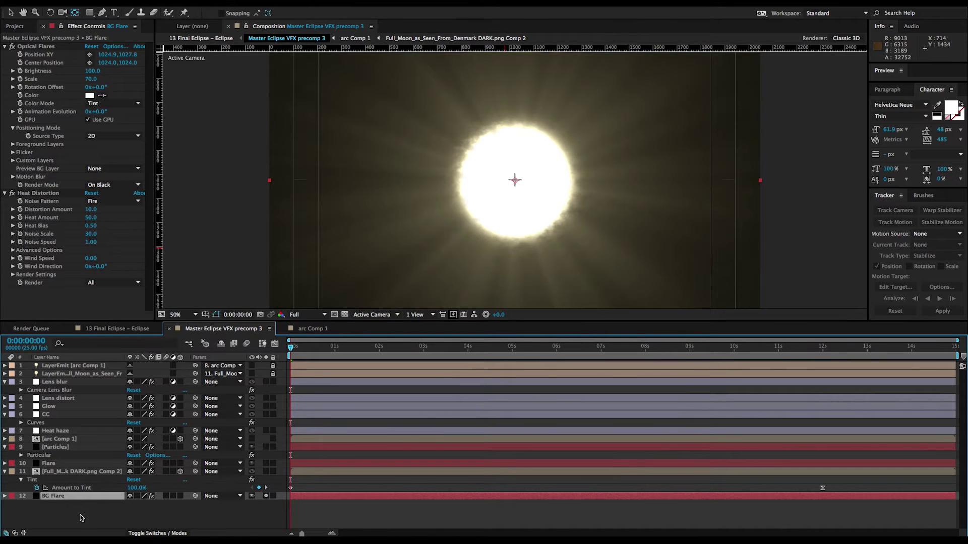
pyautogui.click(112, 47)
pyautogui.moveTo(176, 125); pyautogui.dragTo(328, 141)
pyautogui.scroll(-1, 191, 466)
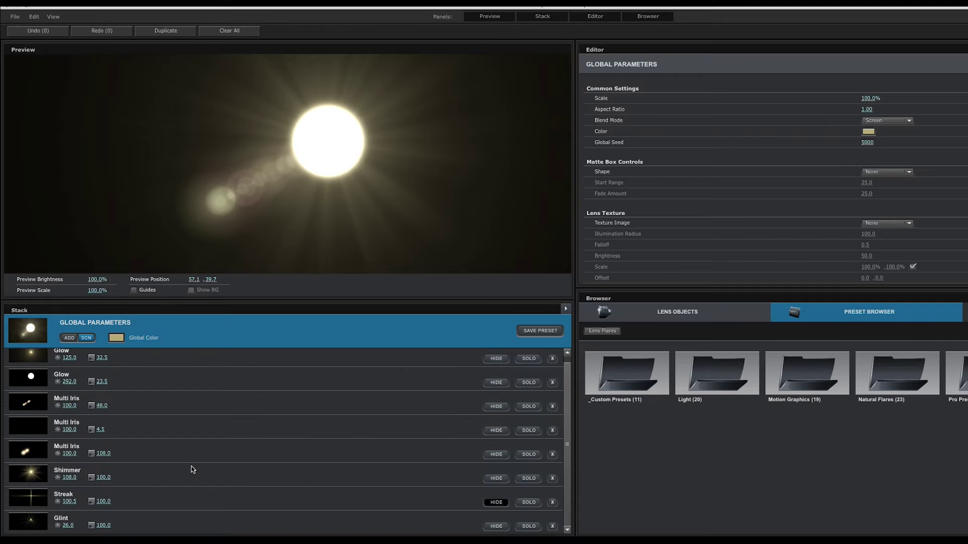
# Step: Compare the background flare with its Shimmer element hidden and shown
pyautogui.click(498, 479)
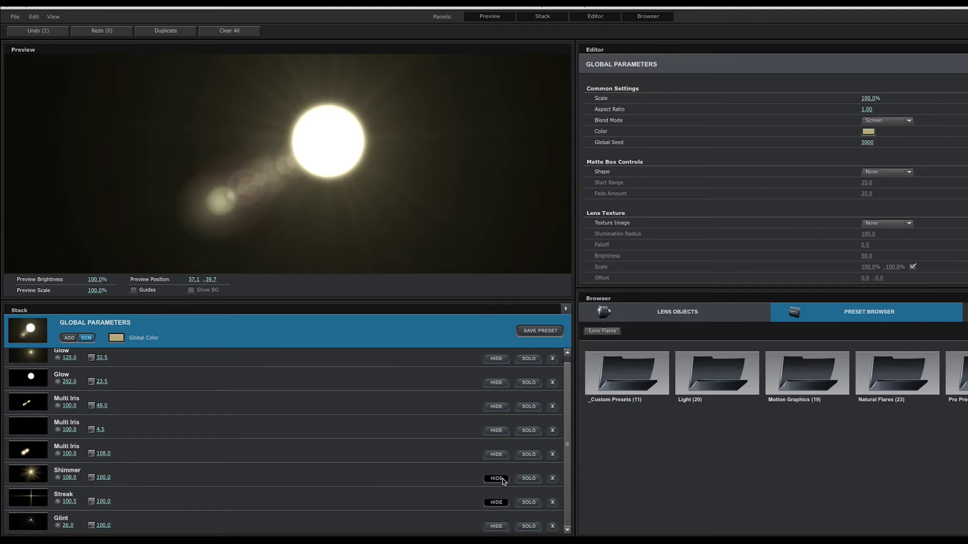
pyautogui.click(501, 480)
pyautogui.click(497, 479)
pyautogui.click(497, 479)
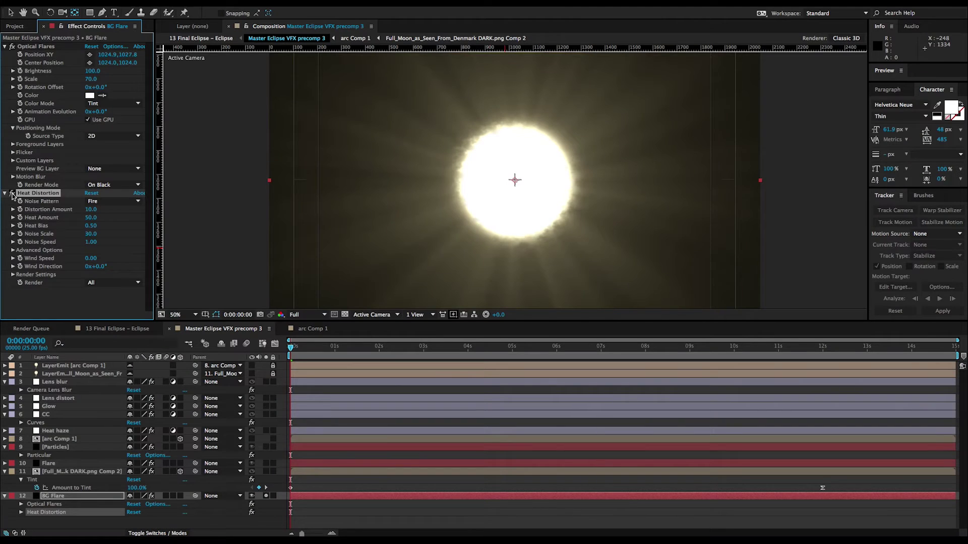
# Step: Compare BG Flare without and with Heat Distortion, and preview the distortion close up
pyautogui.click(12, 194)
pyautogui.click(12, 194)
pyautogui.press('space')
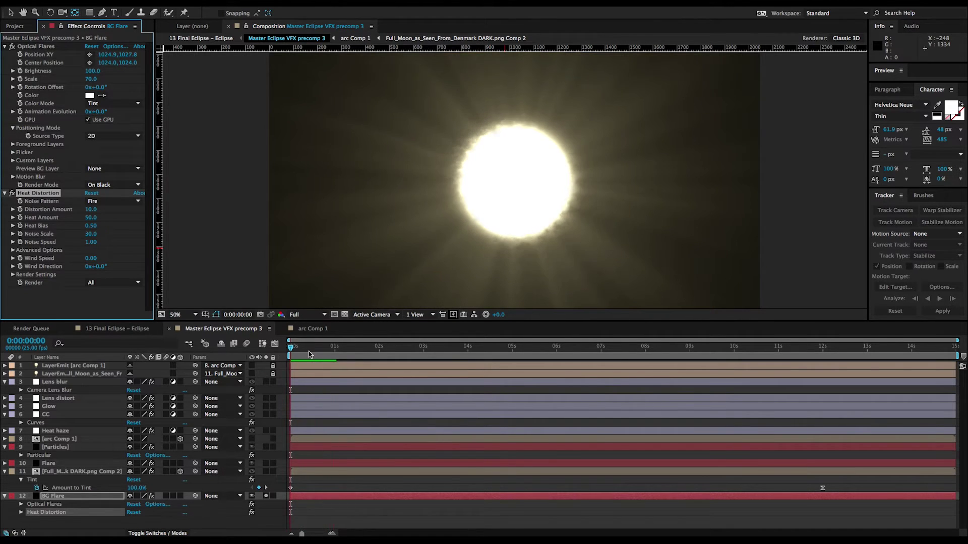
pyautogui.press('.')
pyautogui.press('.')
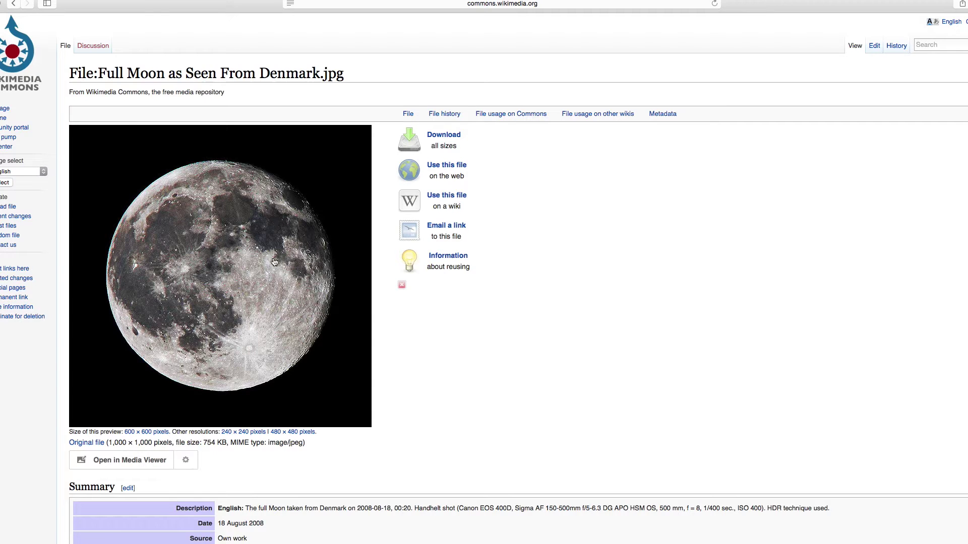
# Step: Leave the moon image's source page and enable Levels and Fast Blur on the image in the moon precomp
pyautogui.click(273, 262)
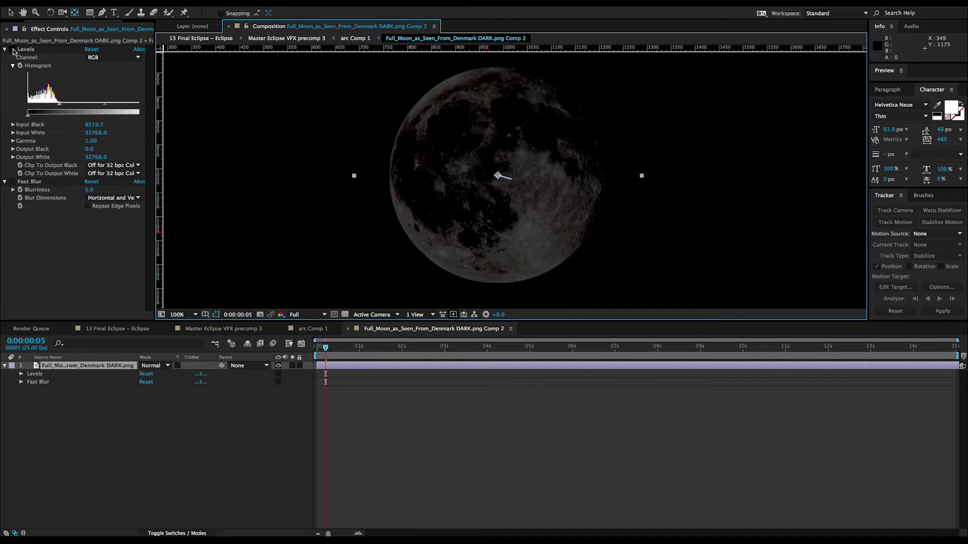
pyautogui.click(12, 49)
pyautogui.click(13, 181)
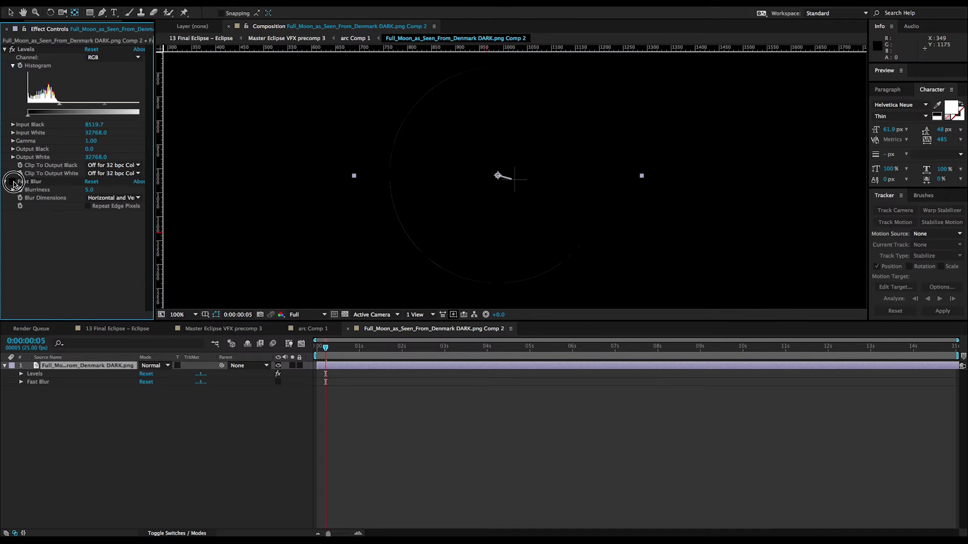
# Step: Toggle the transparency grid for the moon precomp, scrub through the timeline and return to Master Eclipse VFX precomp 3
pyautogui.click(345, 315)
pyautogui.press(',')
pyautogui.moveTo(325, 347); pyautogui.dragTo(766, 367)
pyautogui.press('u')
pyautogui.hotkey('shift', 'Escape')
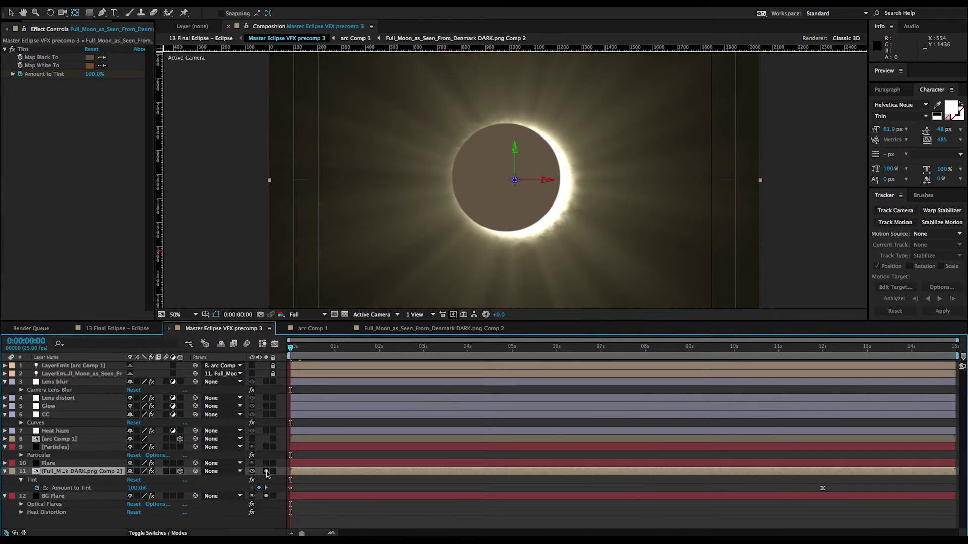
# Step: Reveal the effects of the Flare layer, solo it and open its Optical Flares setup
pyautogui.click(76, 464)
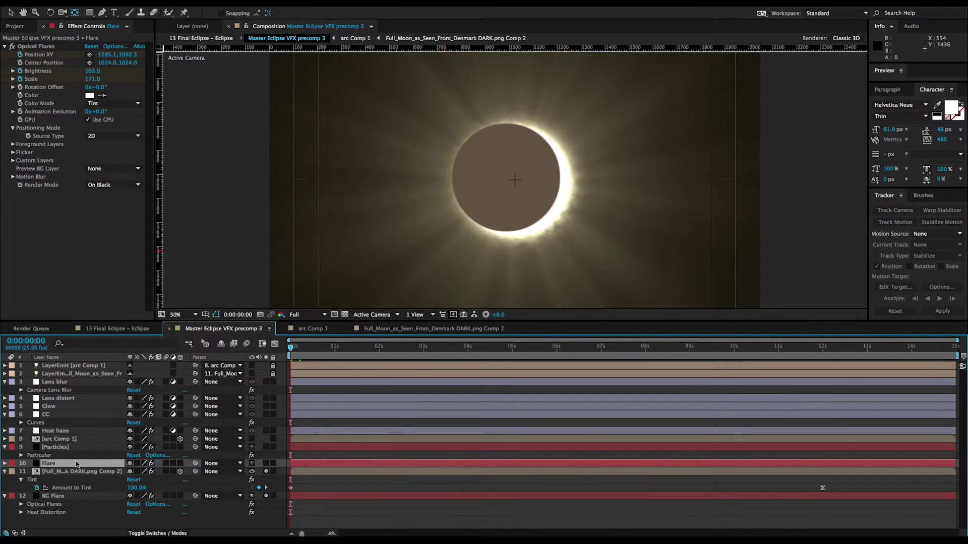
pyautogui.press('e')
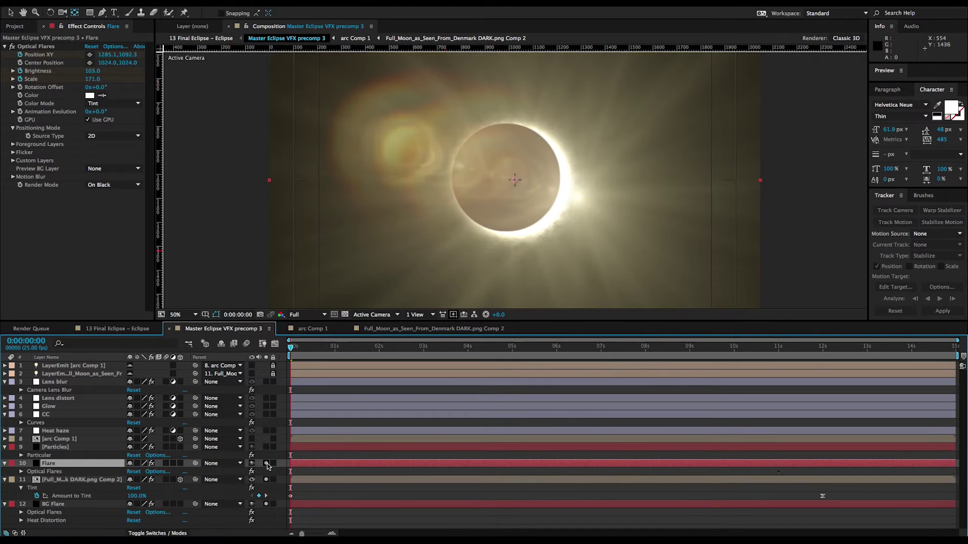
pyautogui.click(157, 472)
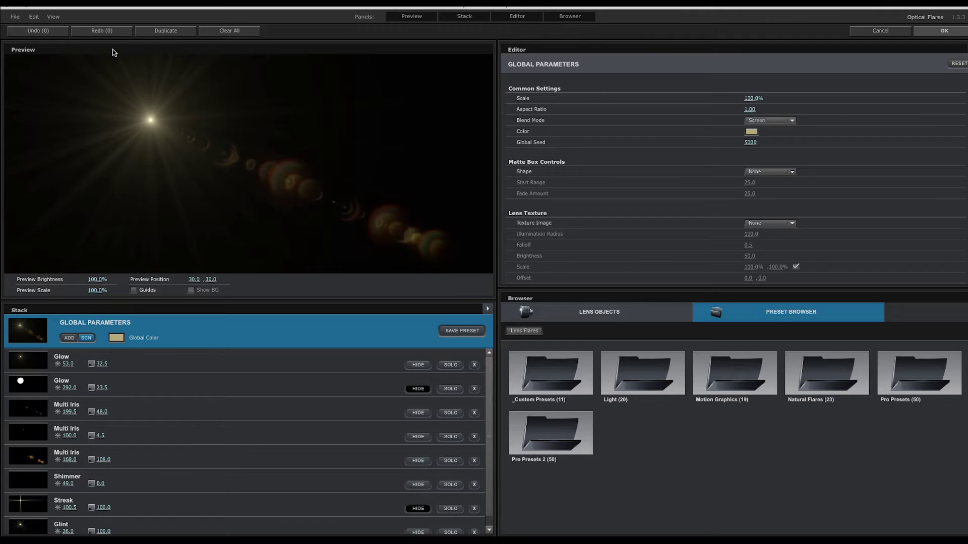
# Step: Move the preview flare to about 40.5, 39.5 and browse the textures available for the third Multi Iris element
pyautogui.moveTo(150, 126); pyautogui.dragTo(201, 141)
pyautogui.click(227, 456)
pyautogui.scroll(1, 698, 216)
pyautogui.click(772, 131)
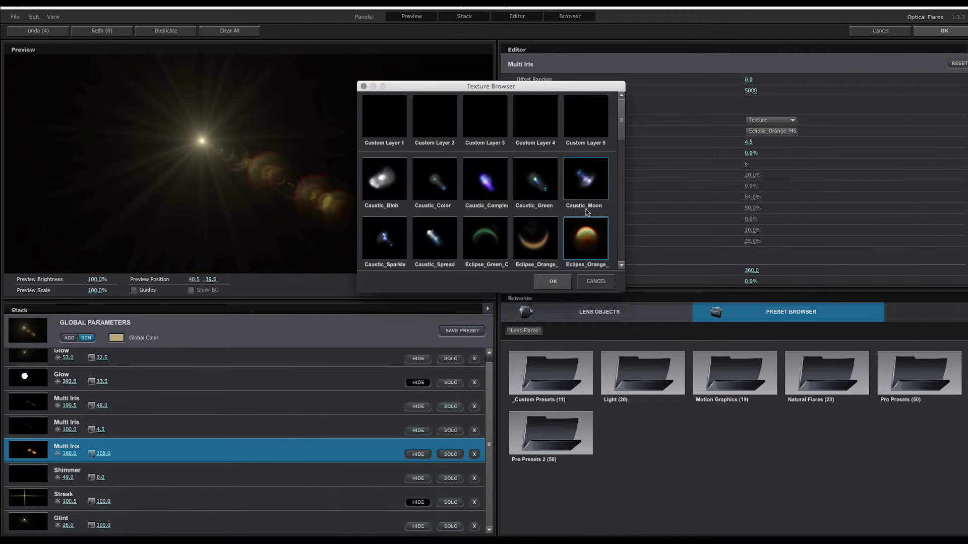
pyautogui.scroll(-2, 558, 224)
pyautogui.scroll(-1, 558, 224)
pyautogui.click(536, 190)
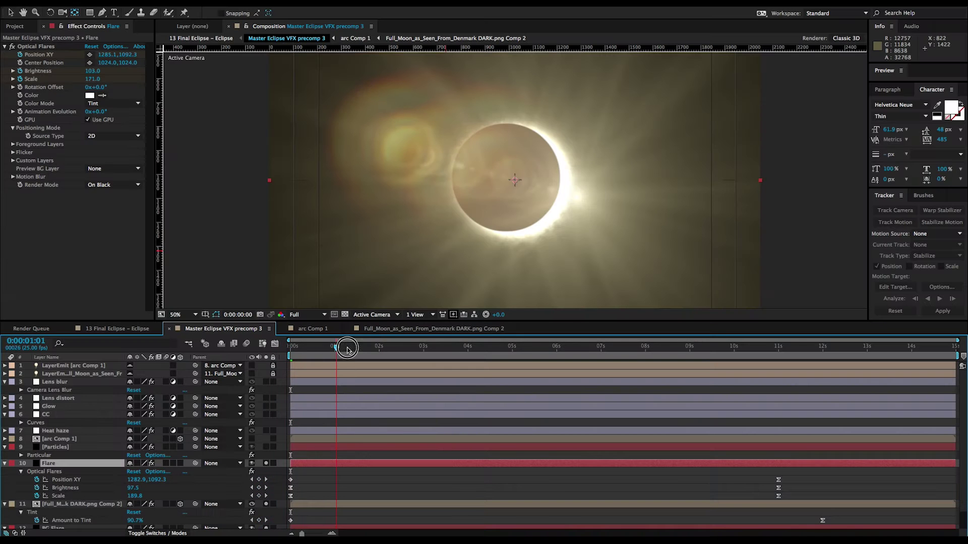
# Step: Examine how the Flare layer's keyframed position, brightness and scale change between the start and 11 seconds
pyautogui.click(745, 351)
pyautogui.moveTo(745, 351); pyautogui.dragTo(767, 348)
pyautogui.click(778, 348)
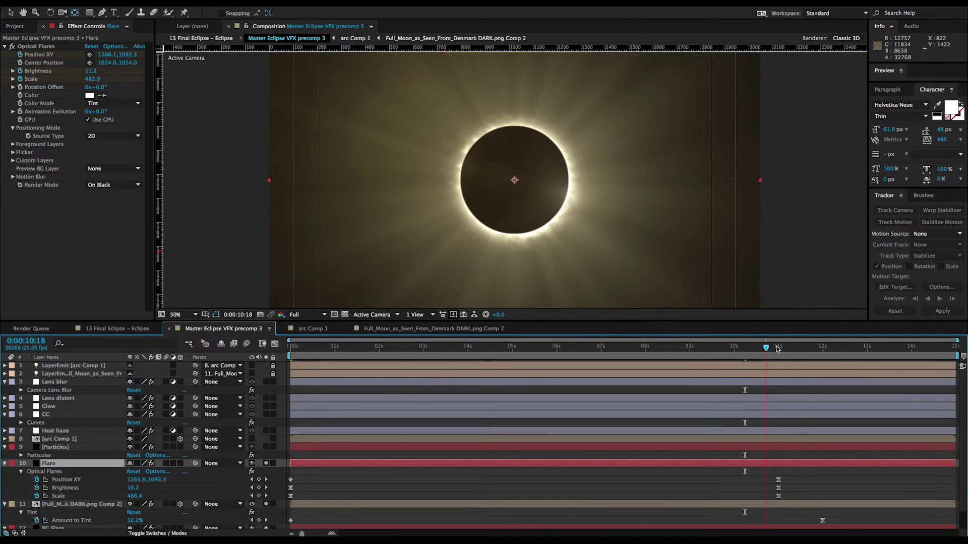
pyautogui.press('Home')
pyautogui.click(779, 348)
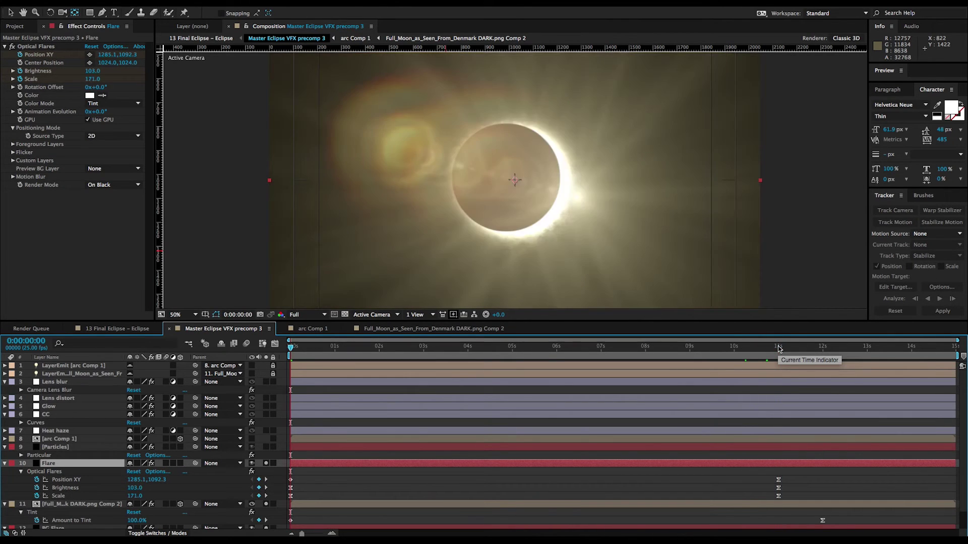
pyautogui.press('Home')
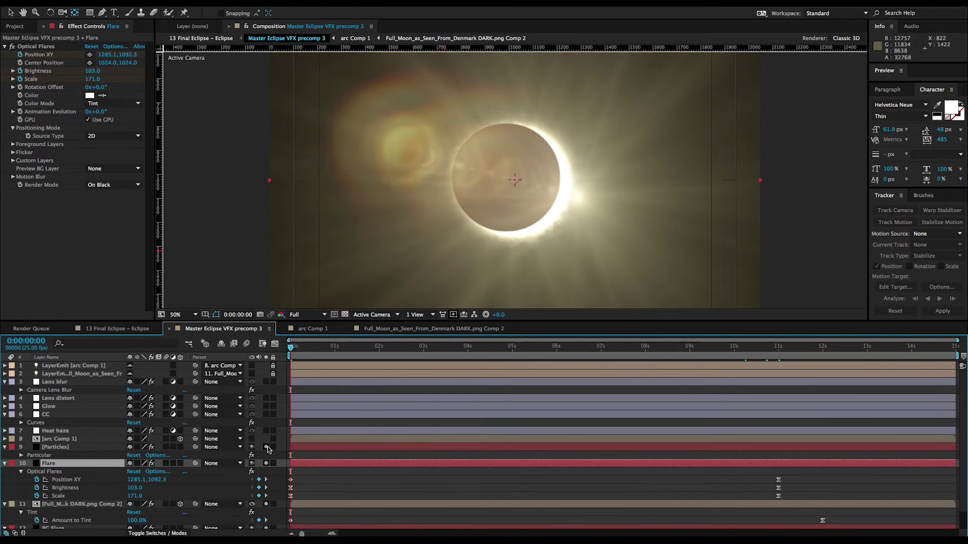
# Step: With the Particles layer soloed, go to 0:00:04:01 and inspect the particles along the moon's edge at 100%
pyautogui.click(470, 347)
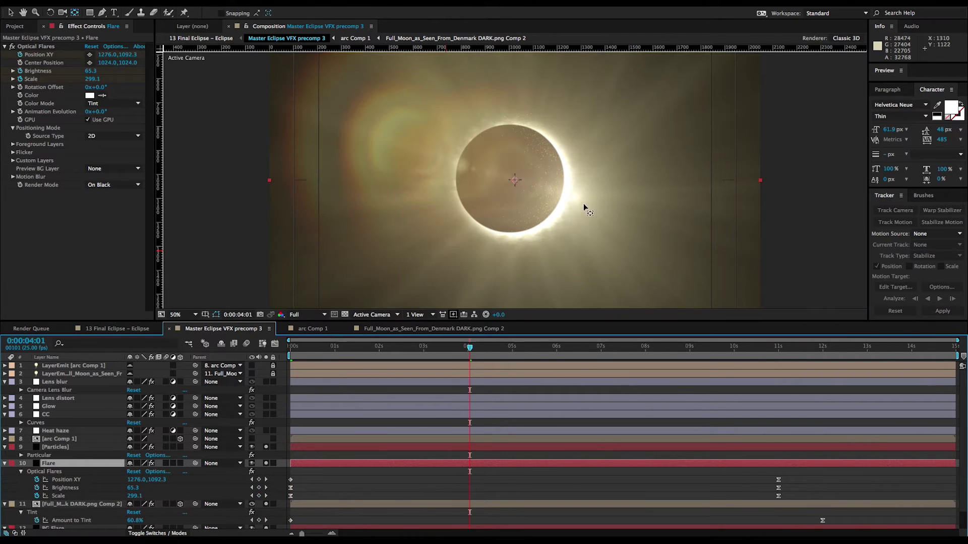
pyautogui.press('.')
pyautogui.press('.')
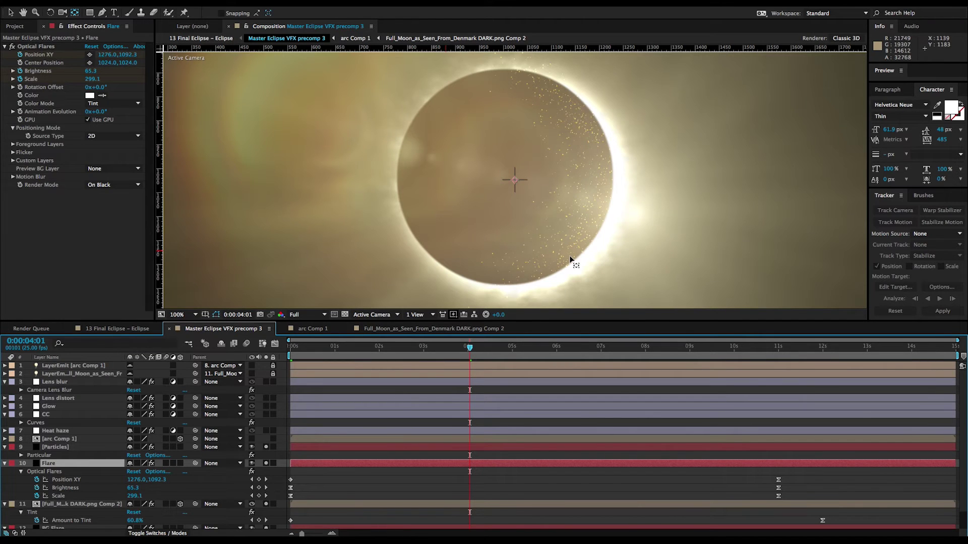
pyautogui.press('v')
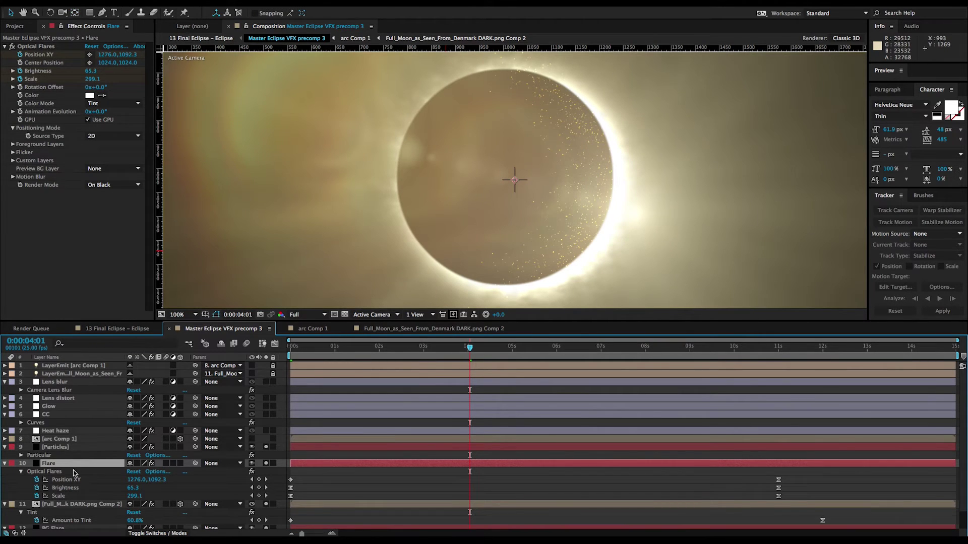
# Step: Select the Particles layer and keep Layer as the emitter type of its Particular effect
pyautogui.hotkey('ctrl', 'Up')
pyautogui.click(118, 81)
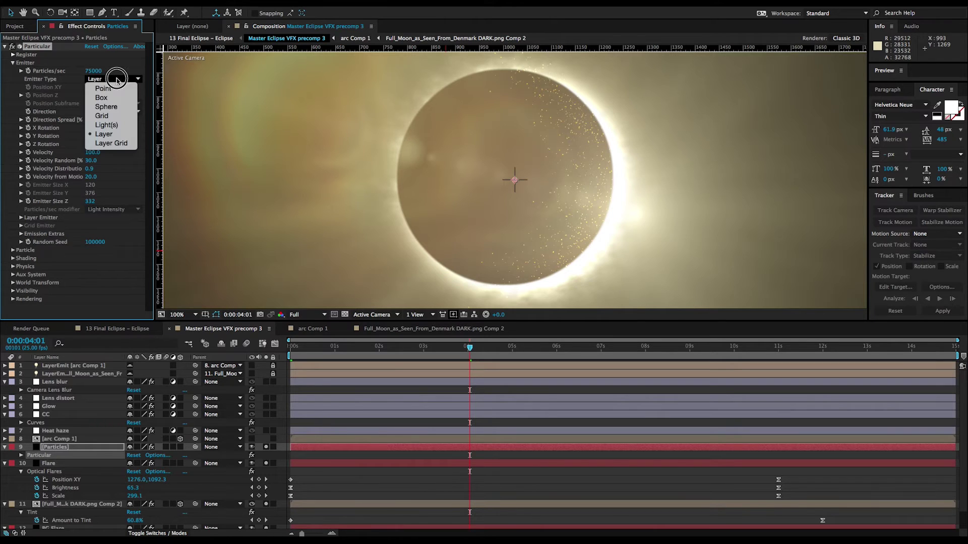
pyautogui.click(130, 136)
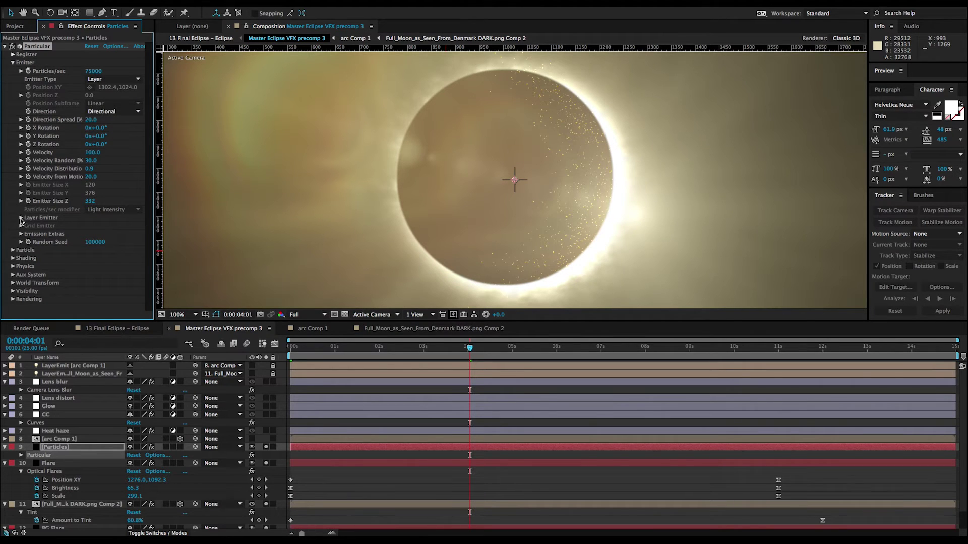
# Step: Open arc Comp 1 and inspect the arc layer's mask against black and against the transparency grid
pyautogui.doubleClick(64, 439)
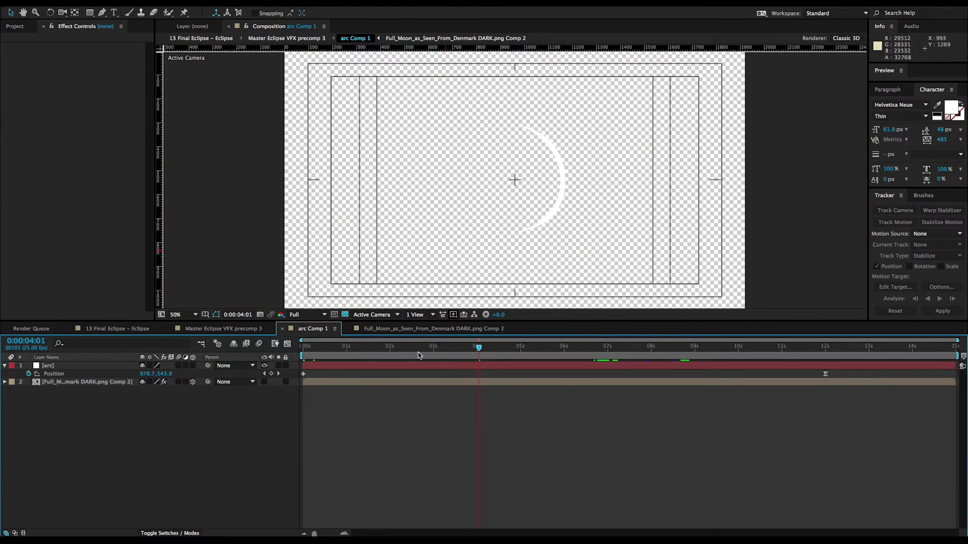
pyautogui.click(345, 315)
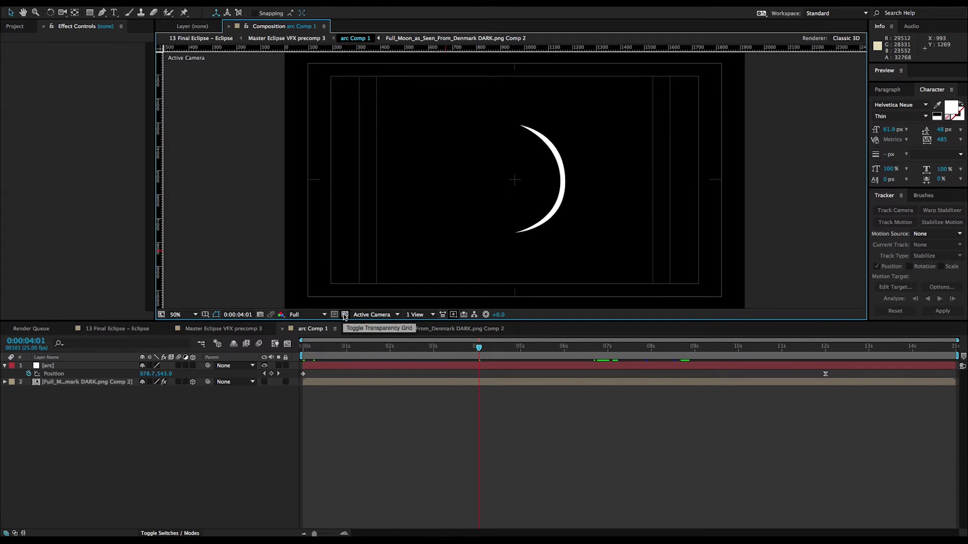
pyautogui.click(61, 369)
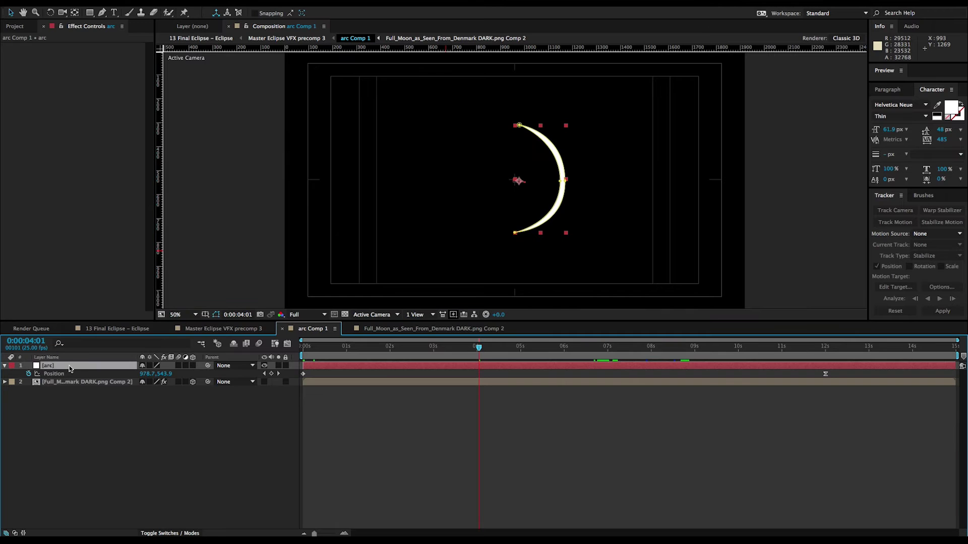
pyautogui.press('m')
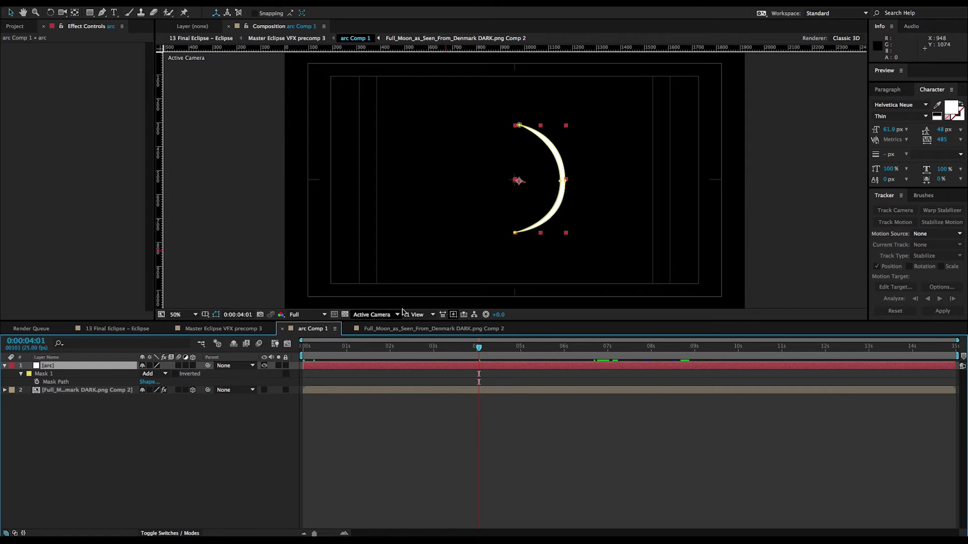
pyautogui.click(344, 315)
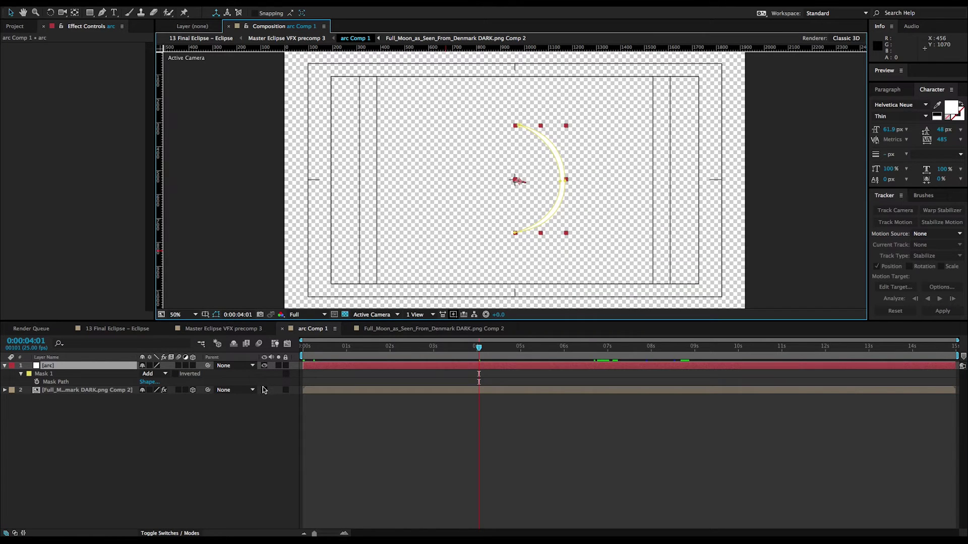
# Step: Show the moon layer beneath the arc, scrub through their movement and return to Master Eclipse VFX precomp 3
pyautogui.click(264, 390)
pyautogui.moveTo(404, 345); pyautogui.dragTo(859, 348)
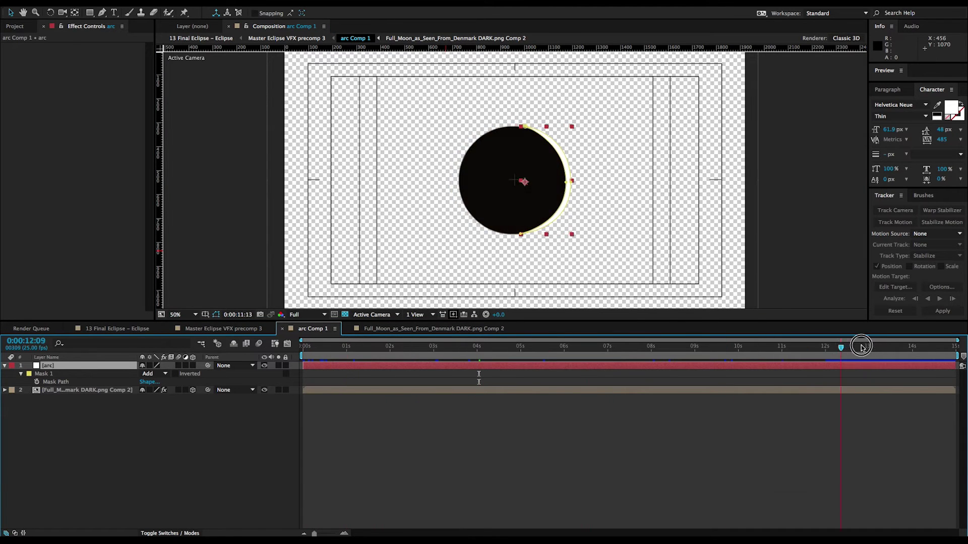
pyautogui.hotkey('shift', 'Escape')
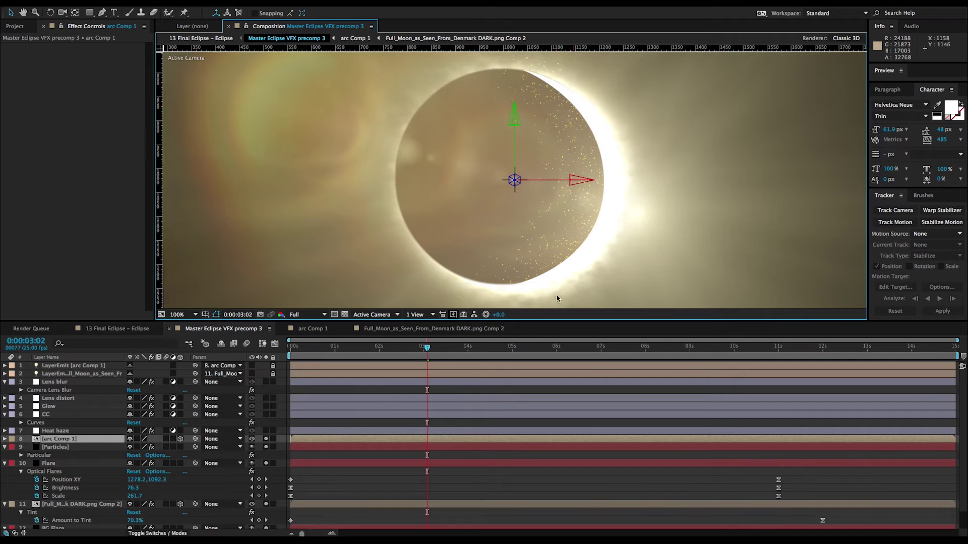
# Step: Hide arc Comp 1 and expand the Physics settings of the Particles layer's Particular effect down to the Air wind values
pyautogui.click(81, 447)
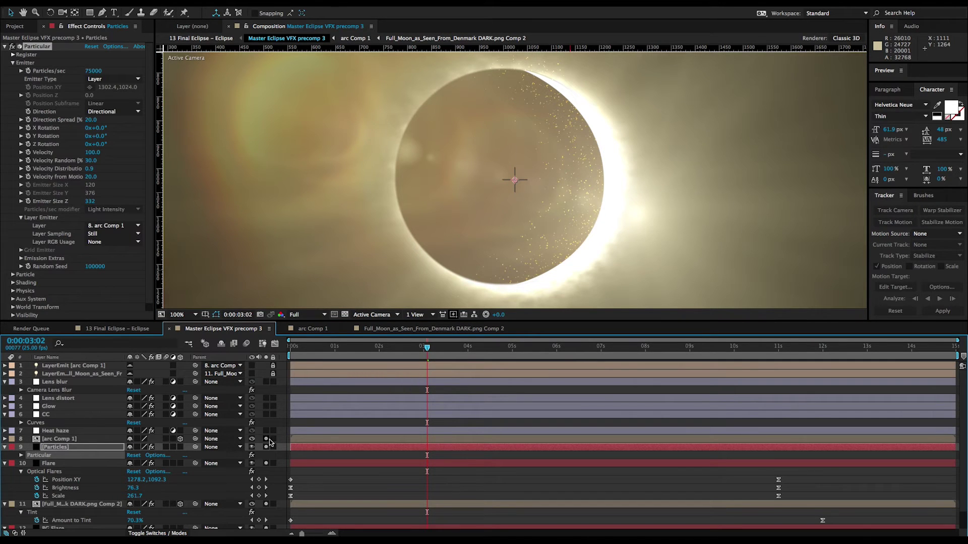
pyautogui.click(252, 440)
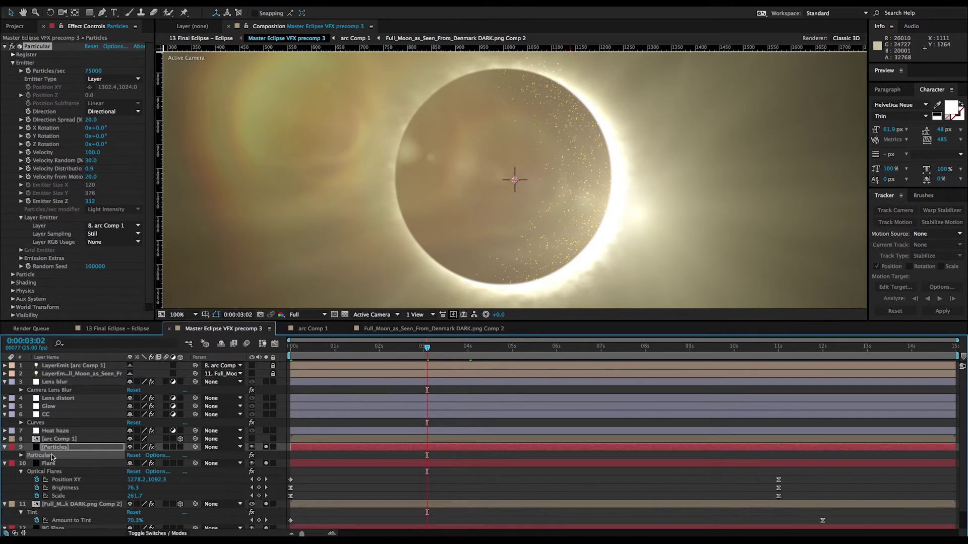
pyautogui.click(12, 290)
pyautogui.scroll(-5, 94, 244)
pyautogui.moveTo(93, 246)
pyautogui.mouseDown()
pyautogui.moveTo(78, 243)
pyautogui.moveTo(101, 245)
pyautogui.moveTo(92, 233)
pyautogui.moveTo(80, 238)
pyautogui.moveTo(94, 239)
pyautogui.mouseUp()
# Step: Solo the Heat haze layer
pyautogui.click(266, 433)
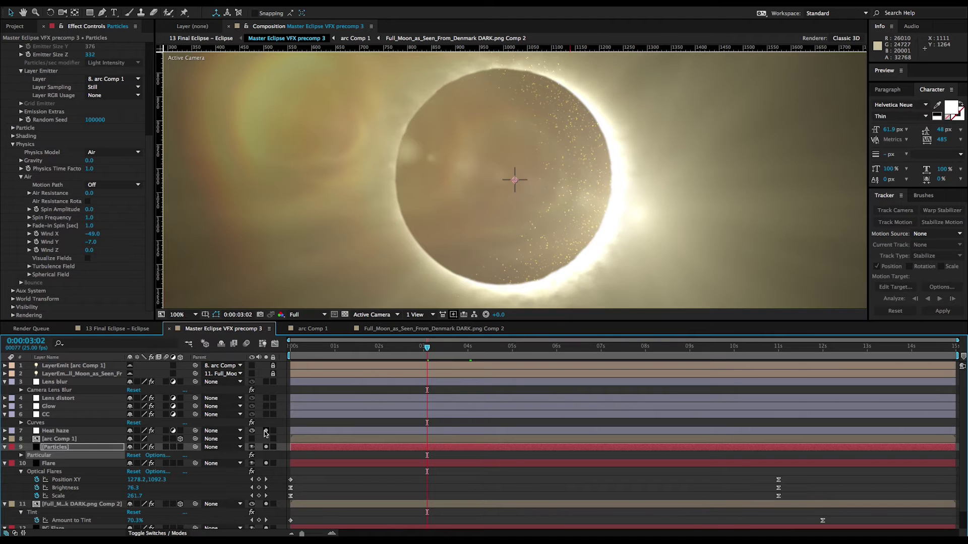
# Step: Compare the image with and without the Heat haze layer and reveal that layer's Heat Distortion effect
pyautogui.click(266, 432)
pyautogui.click(266, 432)
pyautogui.click(57, 432)
pyautogui.press('e')
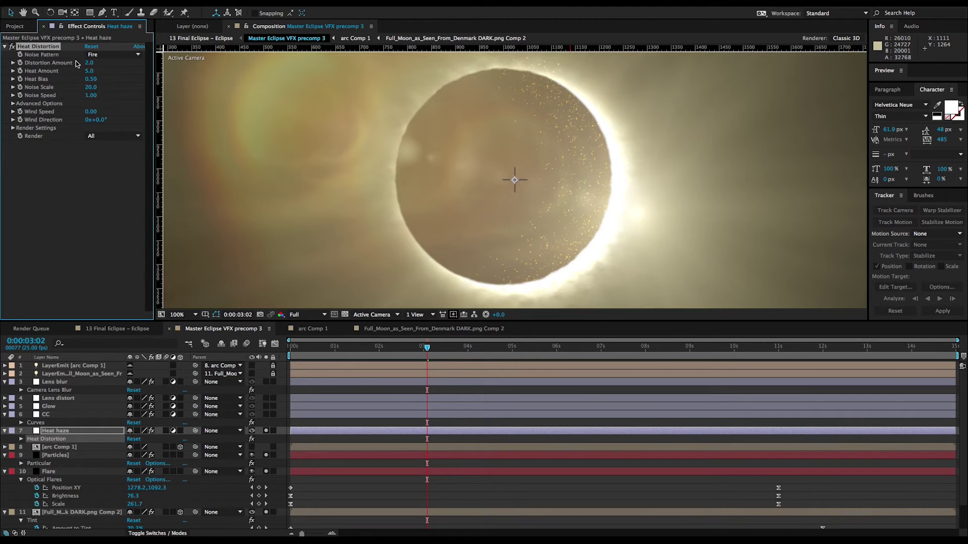
# Step: Solo the CC layer, view the frame at 50% and compare its Curves effect on and off
pyautogui.click(47, 415)
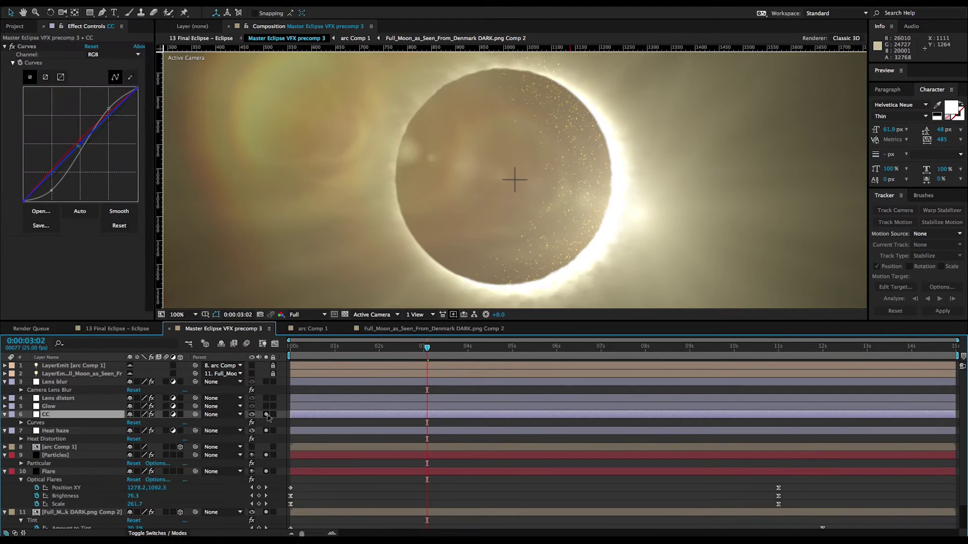
pyautogui.click(265, 414)
pyautogui.press(',')
pyautogui.press(',')
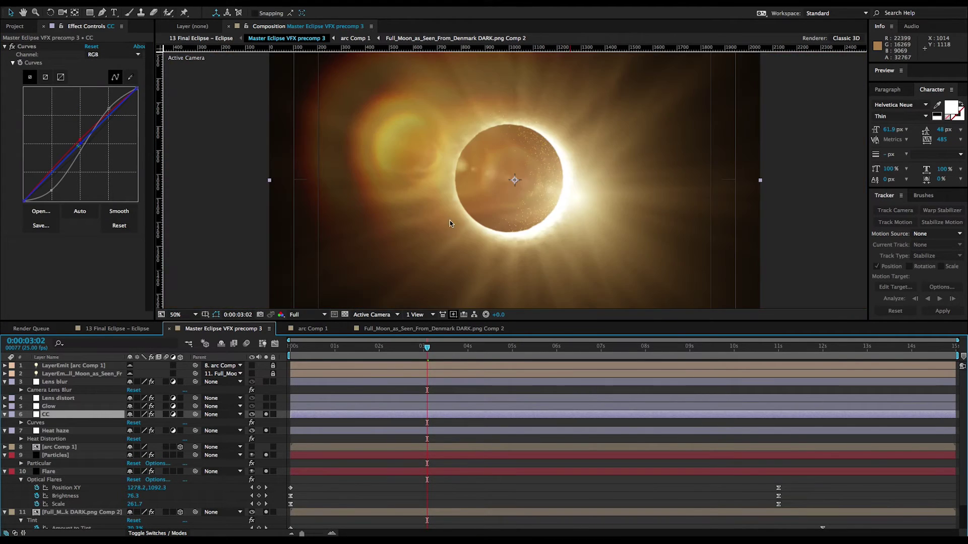
pyautogui.click(12, 46)
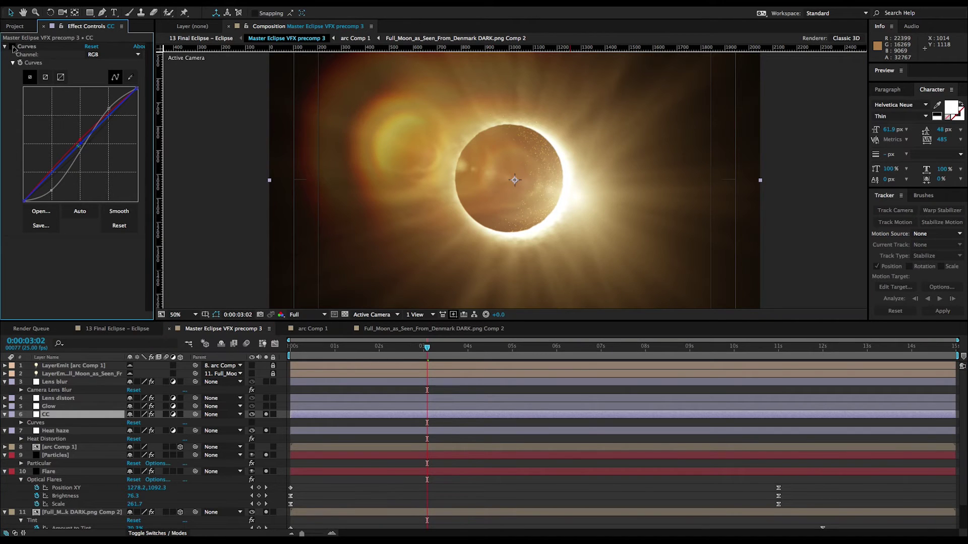
pyautogui.click(12, 46)
# Step: Solo the Glow layer and reveal its Diffuse Glow effect to inspect the settings
pyautogui.click(267, 406)
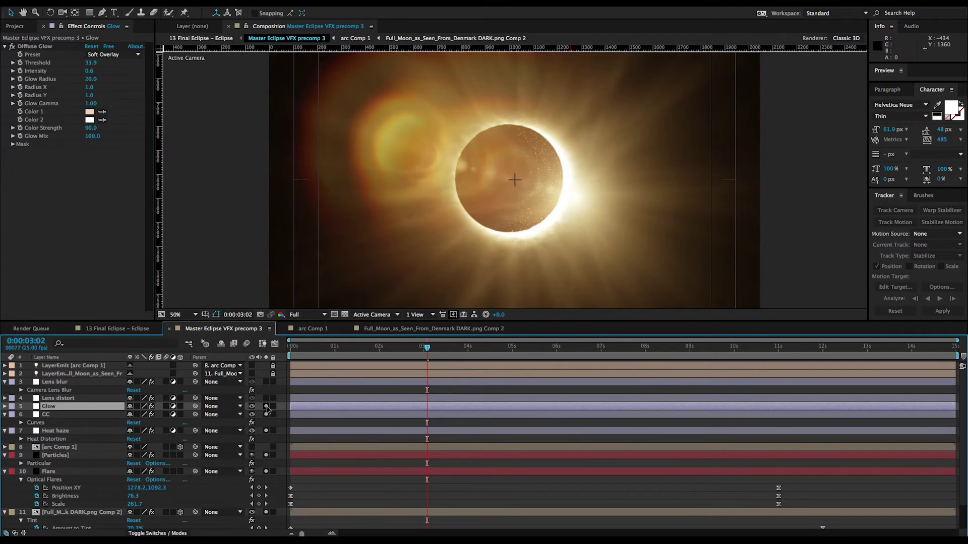
pyautogui.press('e')
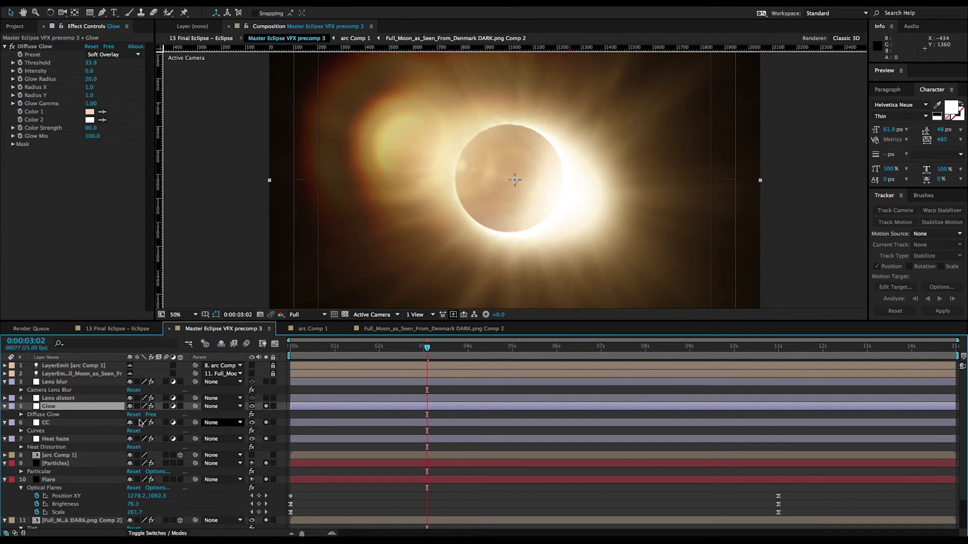
pyautogui.click(69, 414)
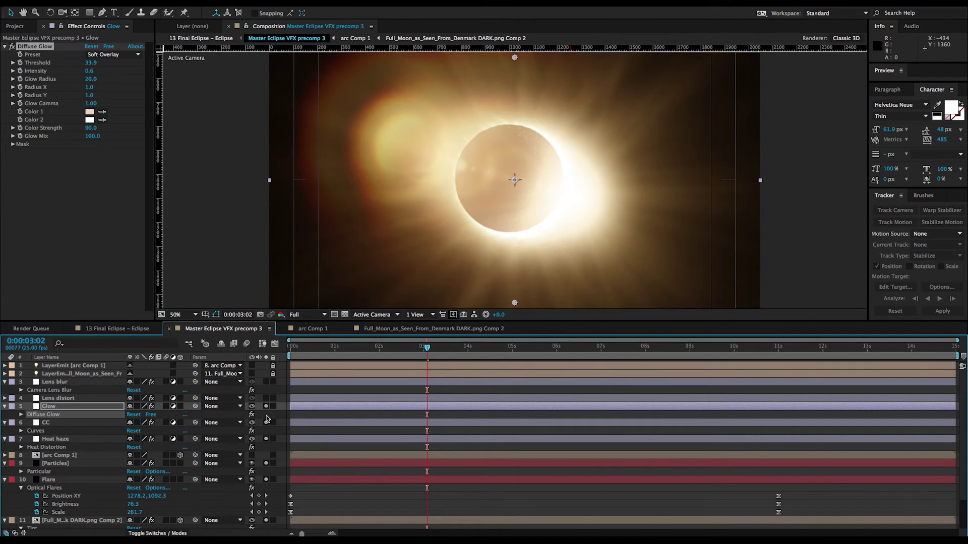
pyautogui.doubleClick(50, 415)
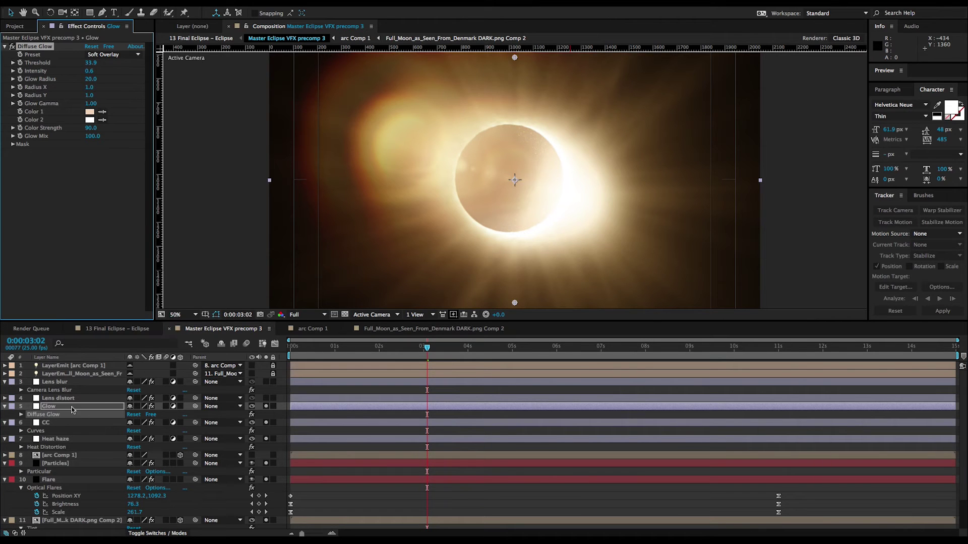
pyautogui.moveTo(87, 63); pyautogui.dragTo(134, 68)
# Step: Solo the Lens distort layer, compare the full frame with and without it, and reveal its ft-Lens Distortion settings
pyautogui.click(267, 399)
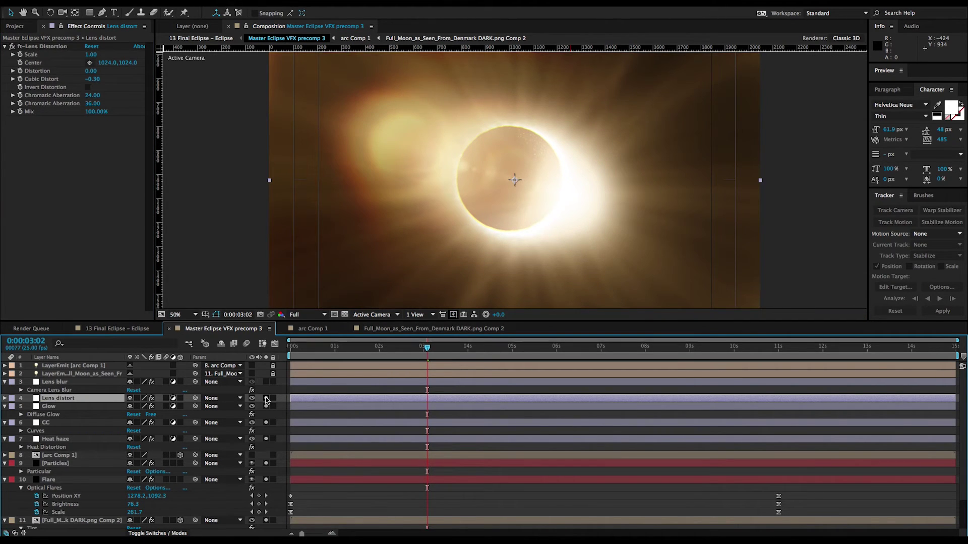
pyautogui.press(',')
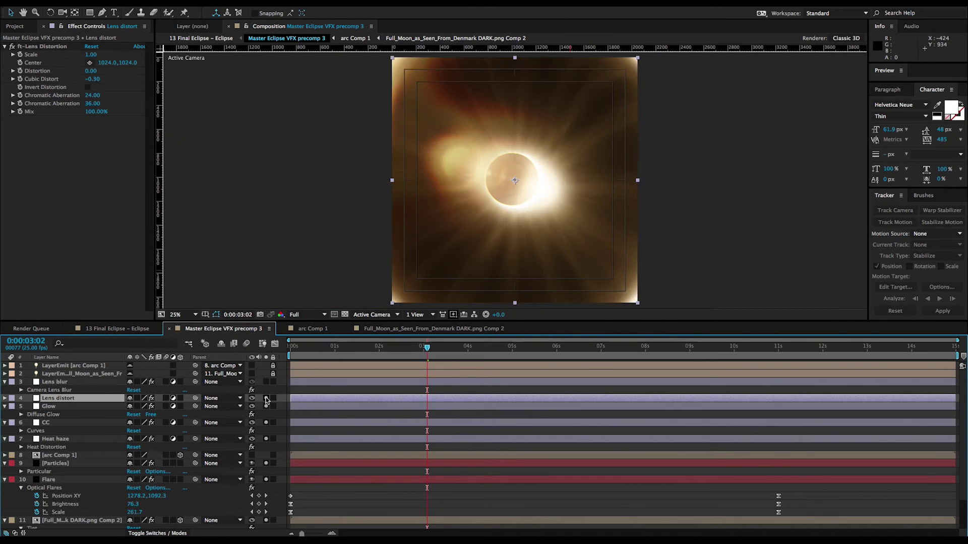
pyautogui.click(267, 401)
pyautogui.click(267, 401)
pyautogui.click(267, 401)
pyautogui.click(266, 401)
pyautogui.press('e')
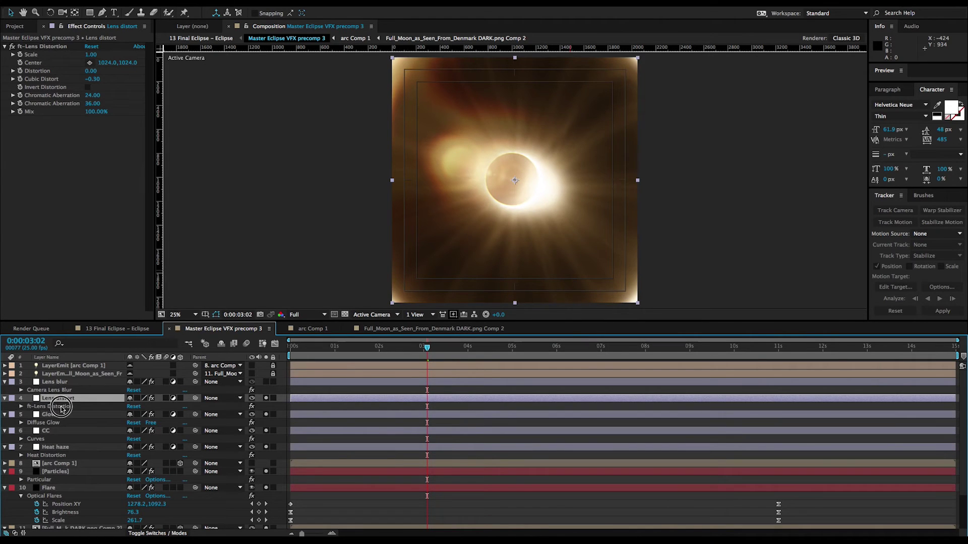
pyautogui.click(61, 406)
pyautogui.doubleClick(62, 407)
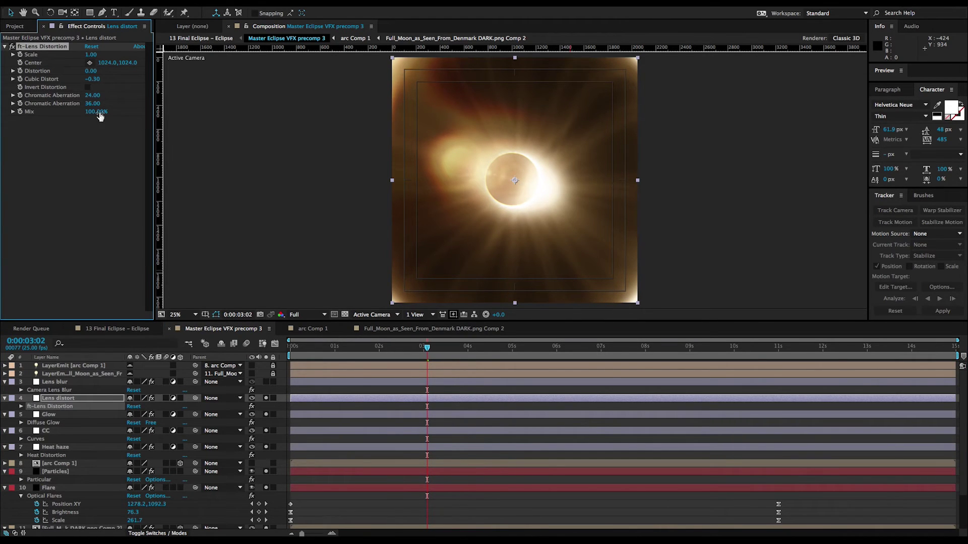
# Step: View the ft-Lens Distortion plugin's About information and its aescripts.com page in the browser, and return to After Effects
pyautogui.click(139, 46)
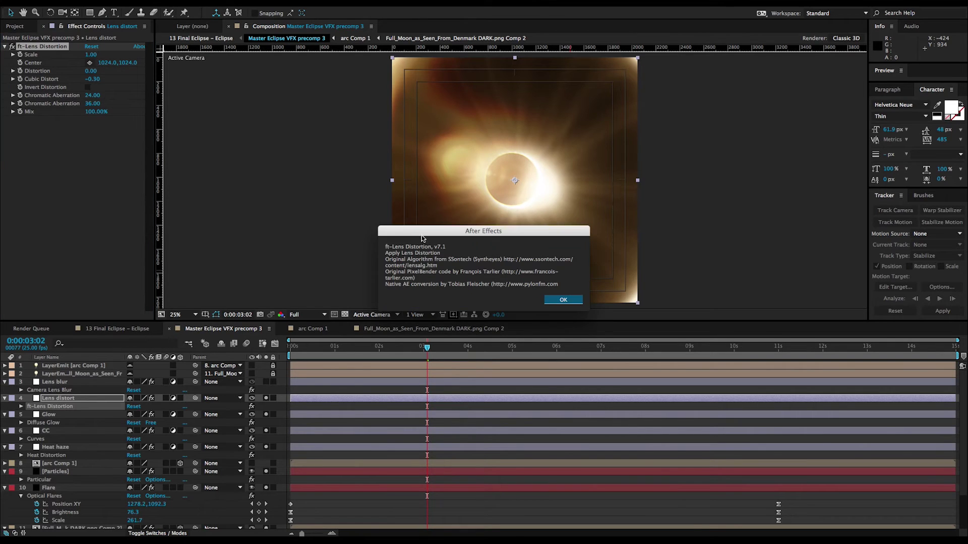
pyautogui.moveTo(422, 238); pyautogui.dragTo(309, 164)
pyautogui.click(439, 223)
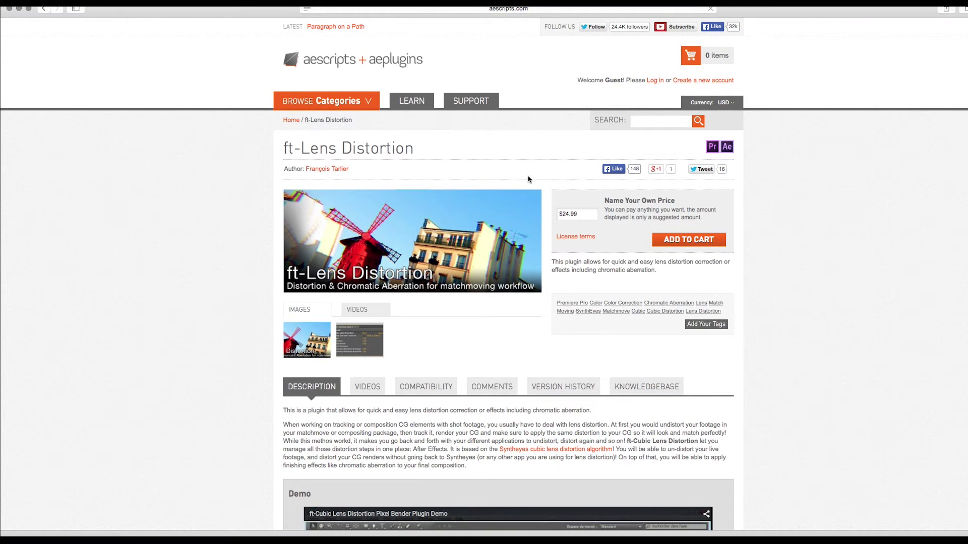
pyautogui.press('super+Tab')
pyautogui.press('super+Tab')
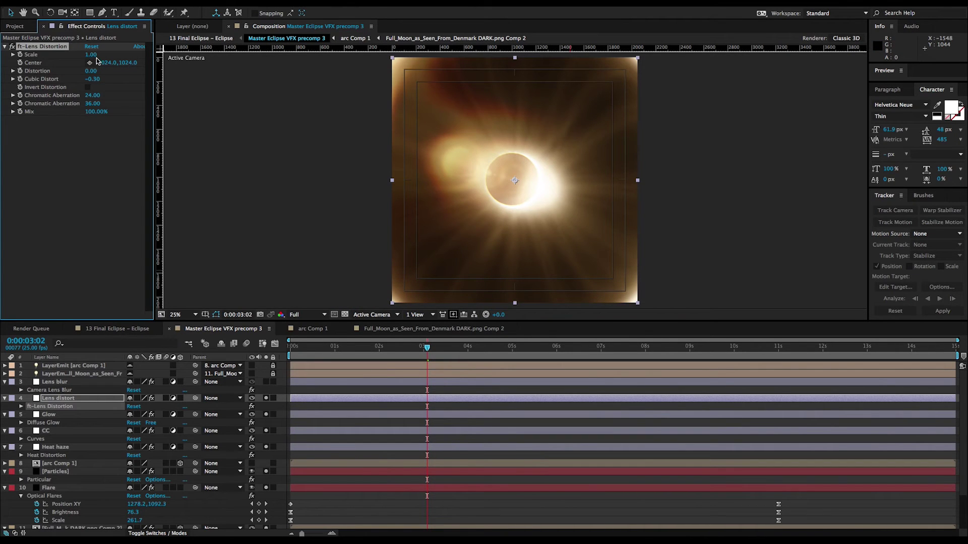
# Step: Try different Cubic Distort and Distortion values on the Lens distort layer and undo the last change
pyautogui.moveTo(97, 85); pyautogui.dragTo(31, 81)
pyautogui.press('.')
pyautogui.moveTo(90, 71); pyautogui.dragTo(35, 103)
pyautogui.hotkey('ctrl', 'z')
# Step: Solo the Lens blur layer and compare its Camera Lens Blur effect on and off
pyautogui.hotkey('ctrl', 'Up')
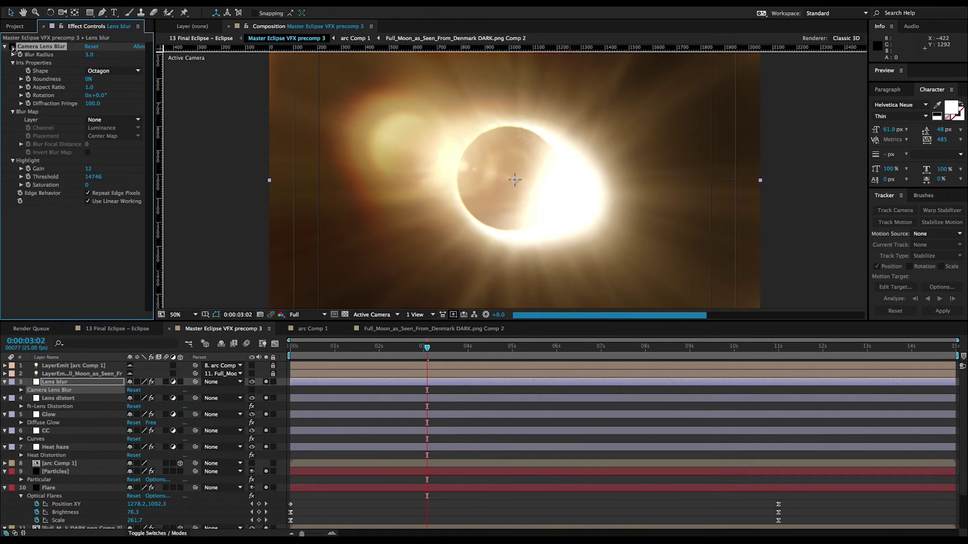
pyautogui.click(11, 46)
pyautogui.click(12, 47)
pyautogui.click(12, 48)
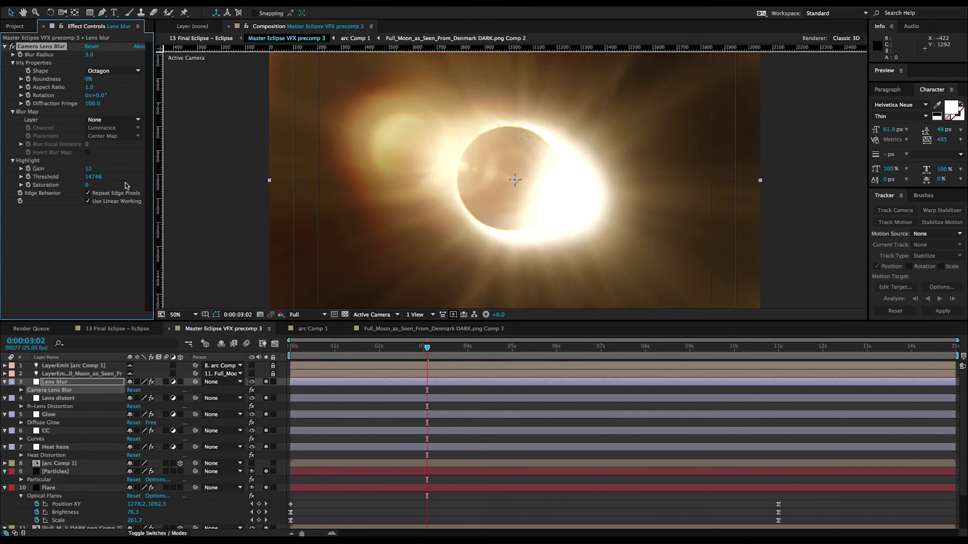
# Step: Try a Camera Lens Blur highlight Gain of 26 and lower it to 6
pyautogui.click(89, 169)
pyautogui.write('26')
pyautogui.click(97, 174)
pyautogui.moveTo(97, 173); pyautogui.dragTo(85, 173)
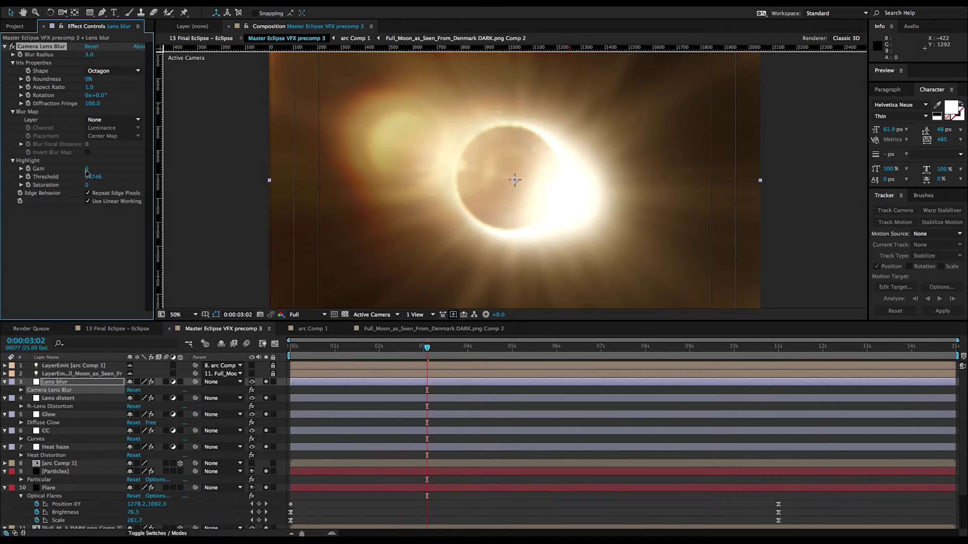
# Step: Open the 13 Final Eclipse comp and view the dramatic clouds photo's page on pexels.com in the browser
pyautogui.click(101, 328)
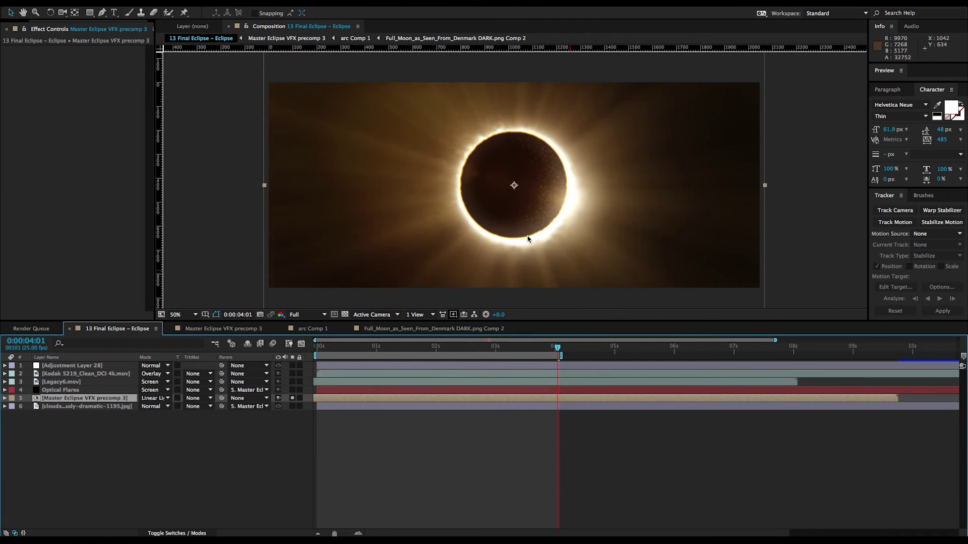
pyautogui.click(132, 22)
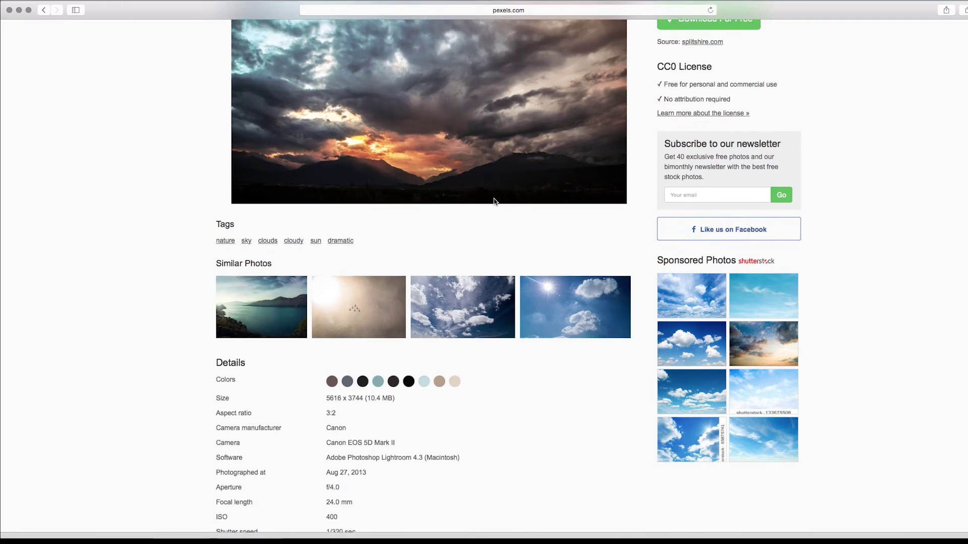
pyautogui.scroll(4, 344, 173)
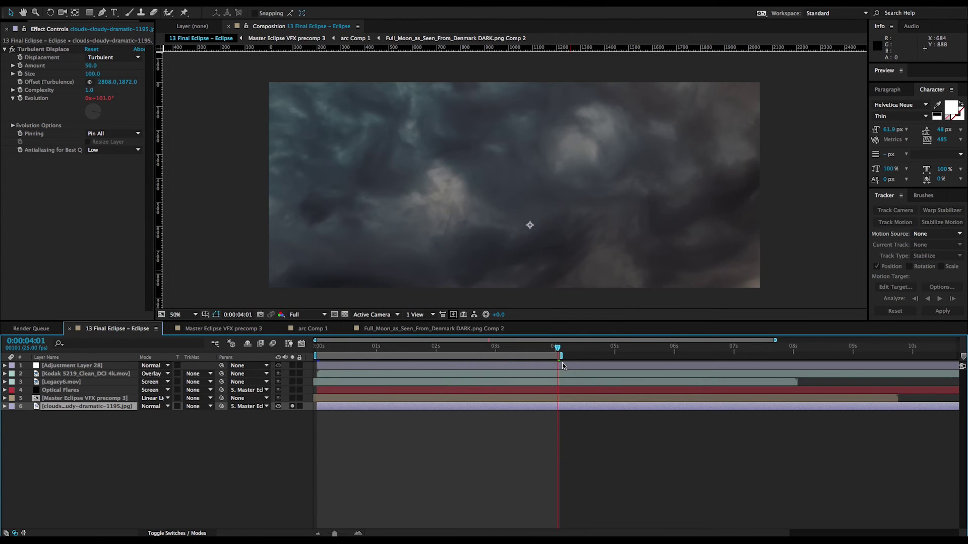
# Step: Reveal the Turbulent Displace effect on the soloed clouds layer, check it on and off, and scrub back to 0:00:01:03
pyautogui.press('e')
pyautogui.click(51, 415)
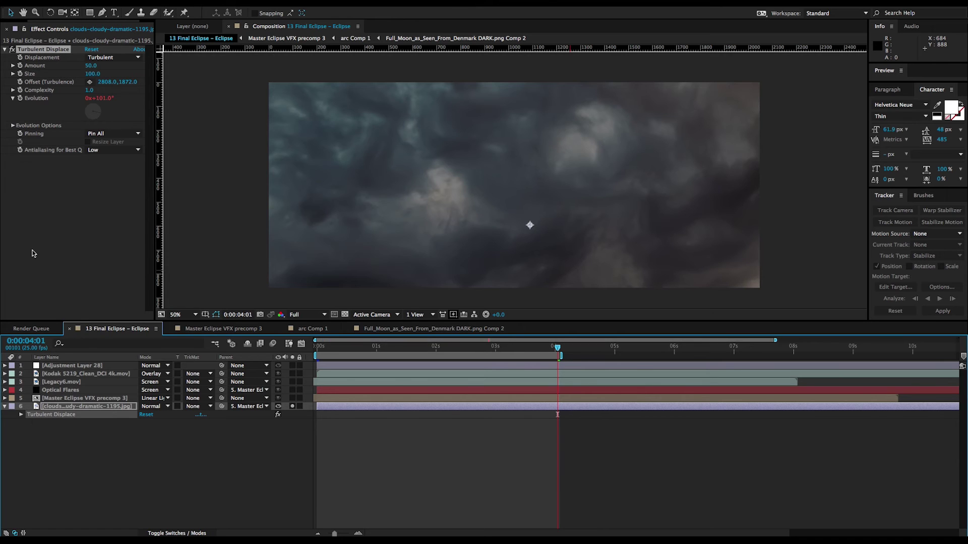
pyautogui.click(12, 49)
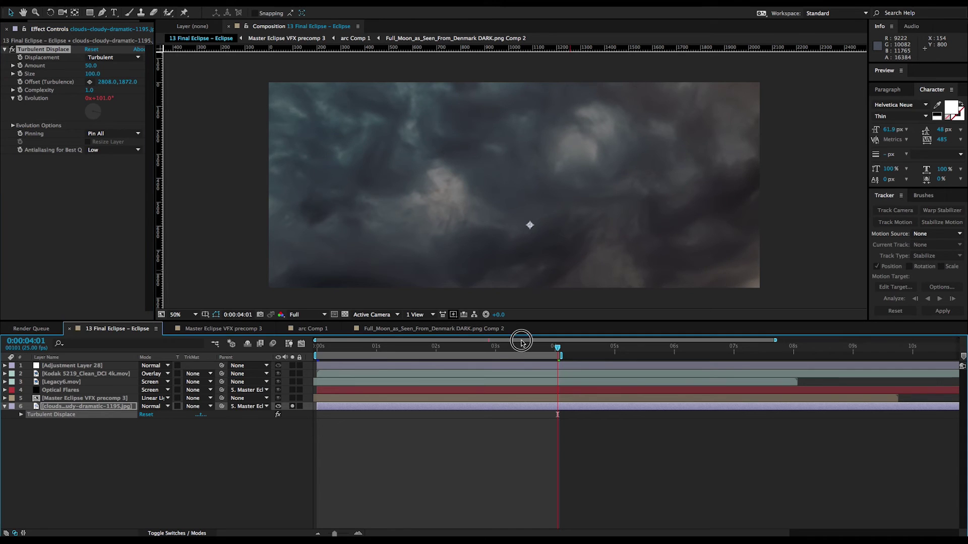
pyautogui.click(505, 347)
pyautogui.moveTo(499, 347); pyautogui.dragTo(384, 346)
# Step: Solo the Master Eclipse VFX precomp 3 layer over the clouds and look through its available blending modes
pyautogui.click(294, 400)
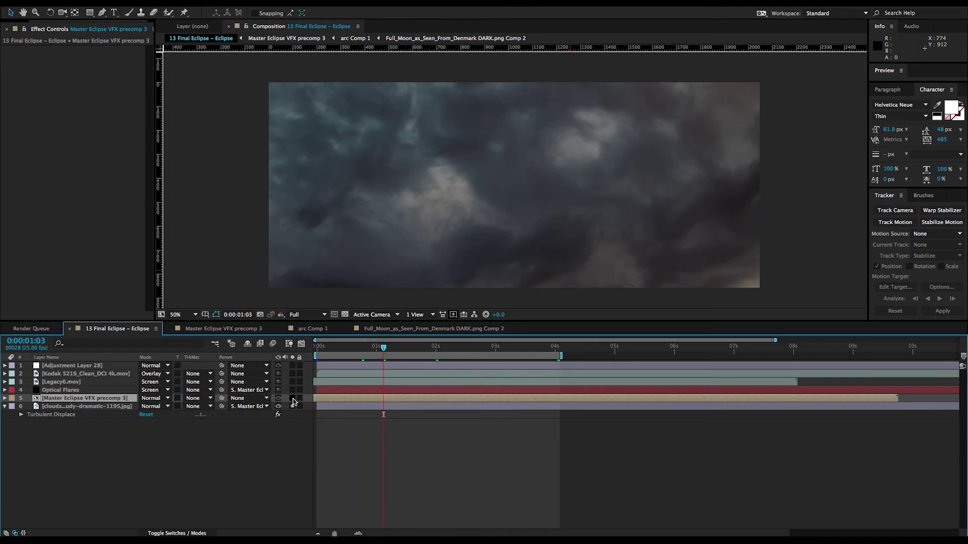
pyautogui.click(293, 399)
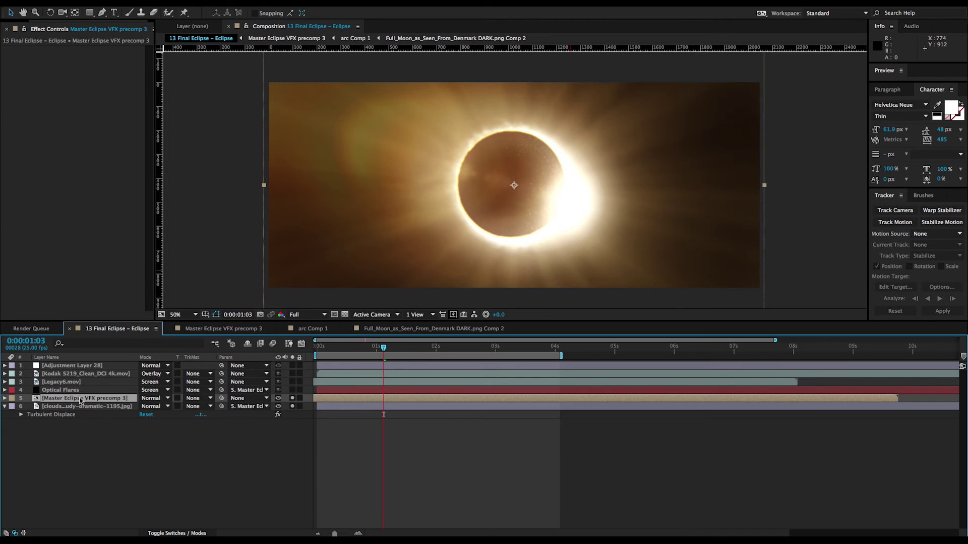
pyautogui.click(164, 399)
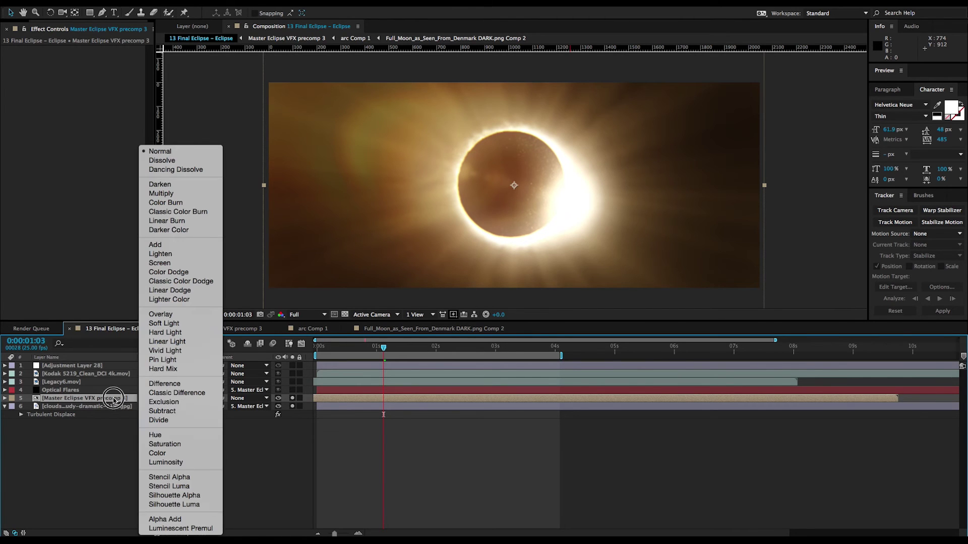
pyautogui.click(114, 400)
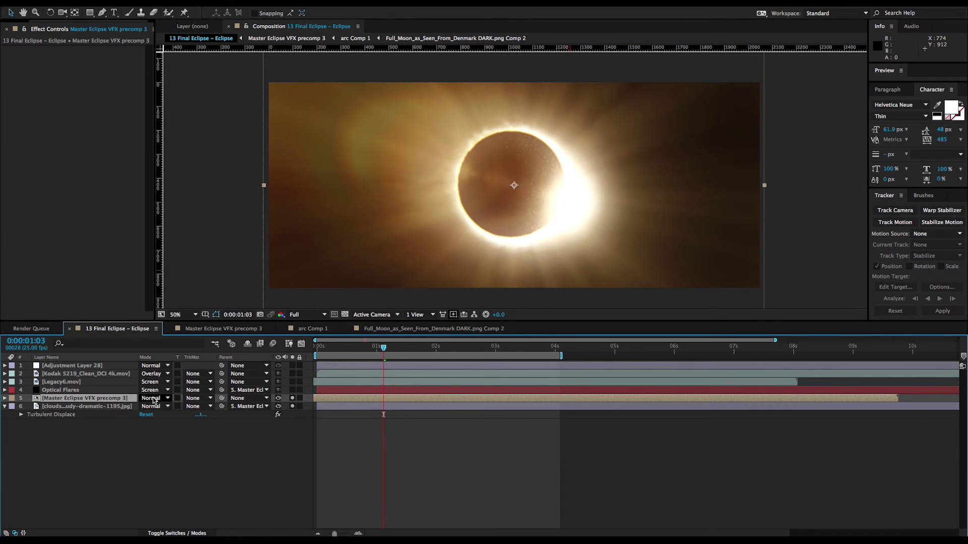
# Step: Step the Master Eclipse VFX precomp 3 layer through the blending modes, from Darken past Add and Screen, and set Linear Light
pyautogui.hotkey('shift', '=')
pyautogui.hotkey('shift', '=')
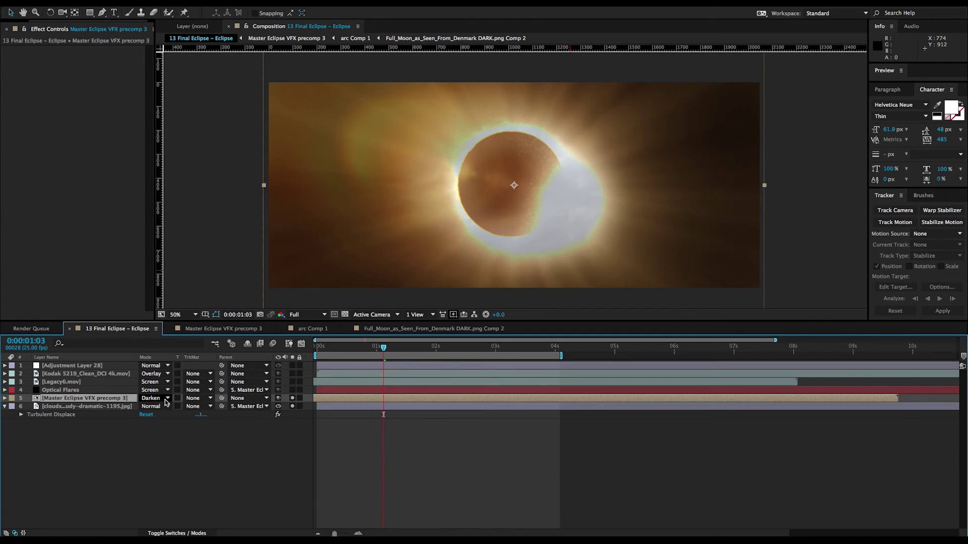
pyautogui.hotkey('shift', '=')
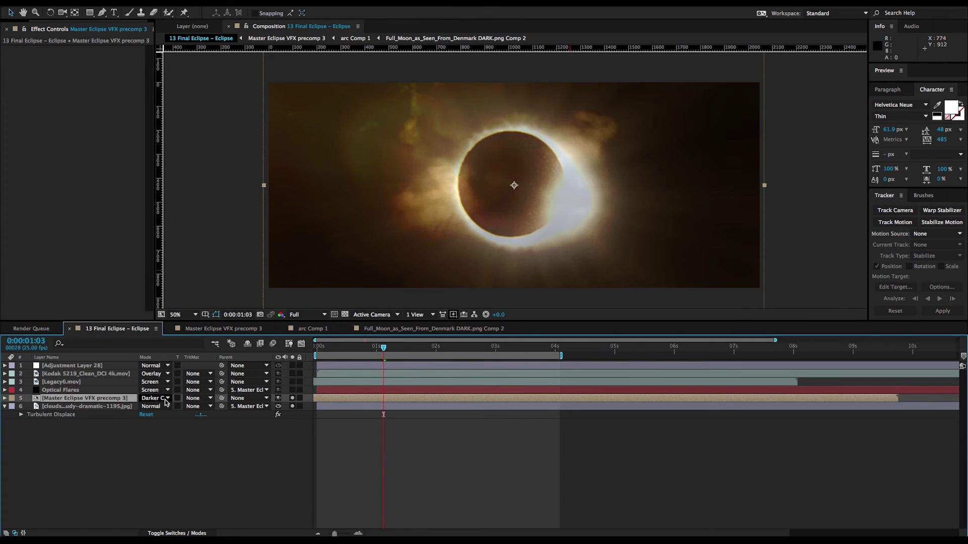
pyautogui.hotkey('shift', '=')
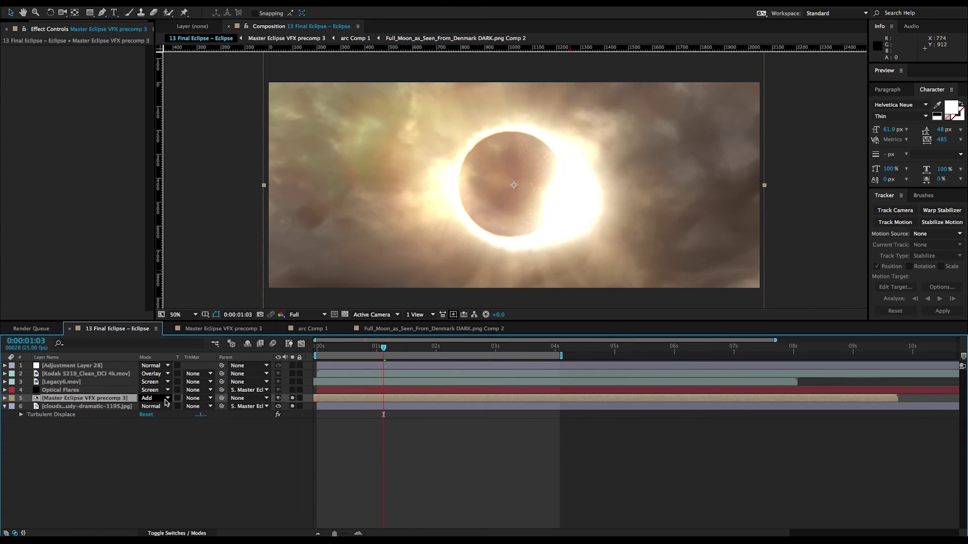
pyautogui.hotkey('shift', '=')
pyautogui.hotkey('shift', '=')
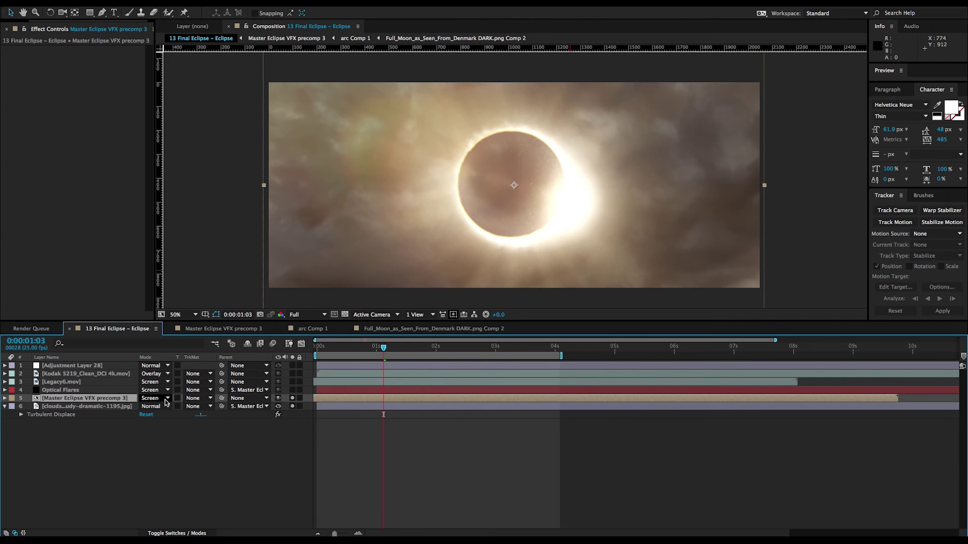
pyautogui.hotkey('shift', '=')
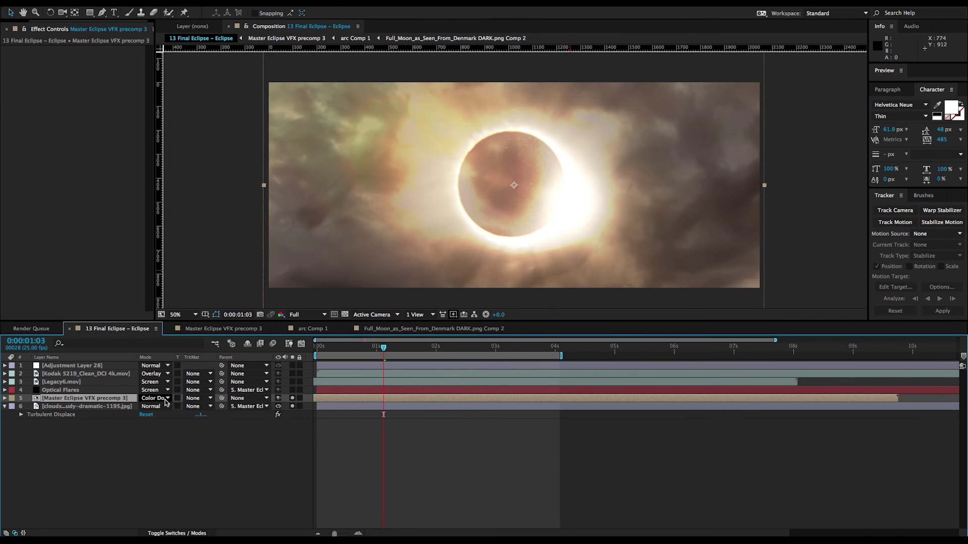
pyautogui.hotkey('shift', '=')
pyautogui.hotkey('shift', '=')
pyautogui.hotkey('shift', '=')
pyautogui.hotkey('shift', '=')
pyautogui.hotkey('shift', '=')
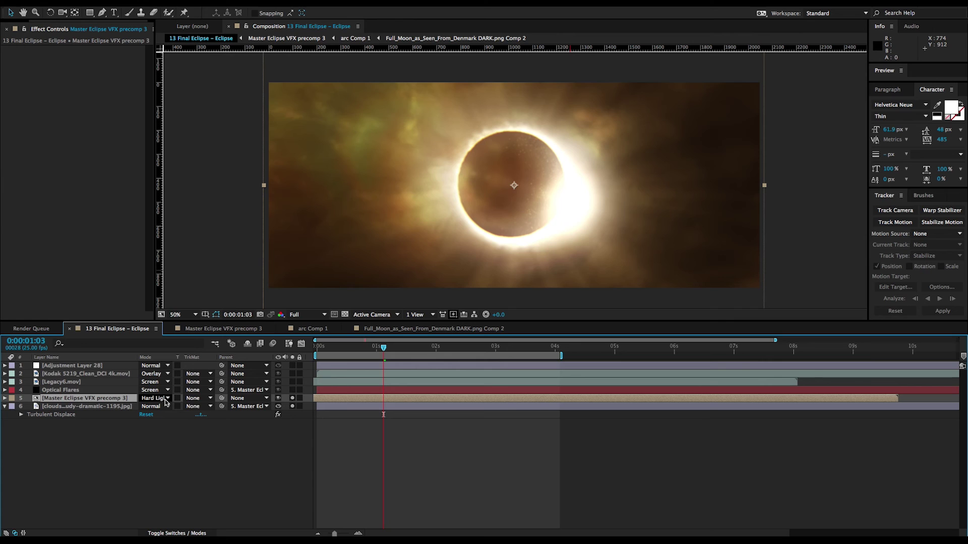
pyautogui.hotkey('shift', '=')
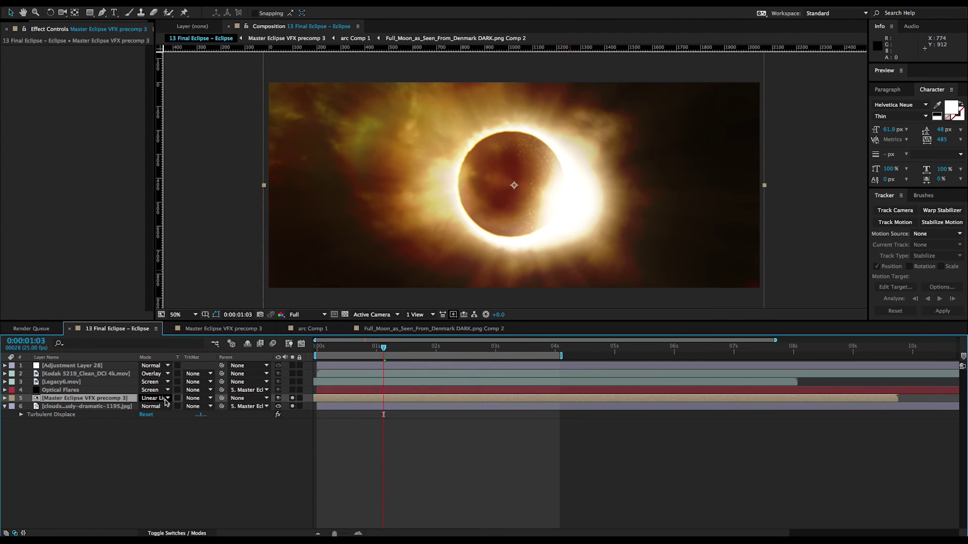
# Step: Solo the Optical Flares layer in the 13 Final Eclipse comp
pyautogui.click(292, 390)
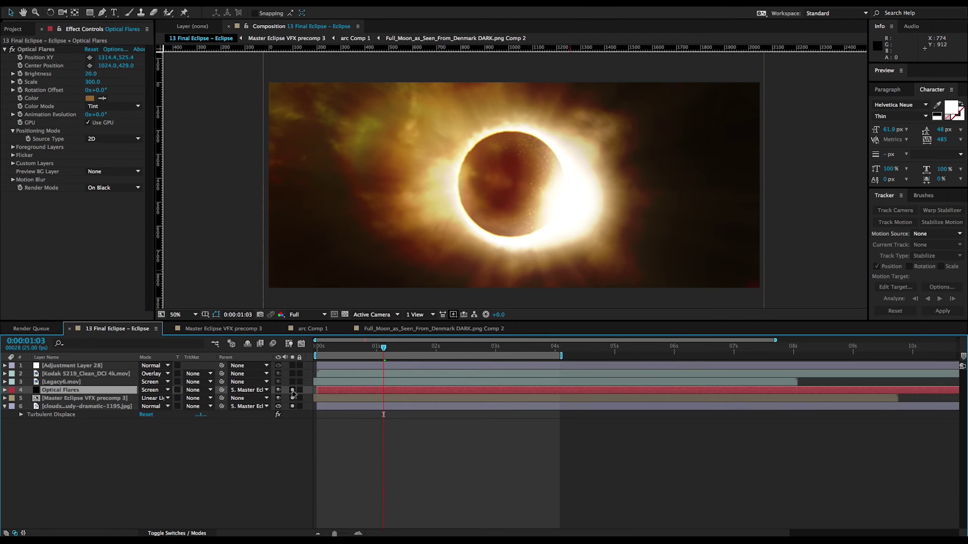
# Step: Open the Optical Flares setup, move the flare around in its preview, and try a less saturated tan as the flare color
pyautogui.click(105, 406)
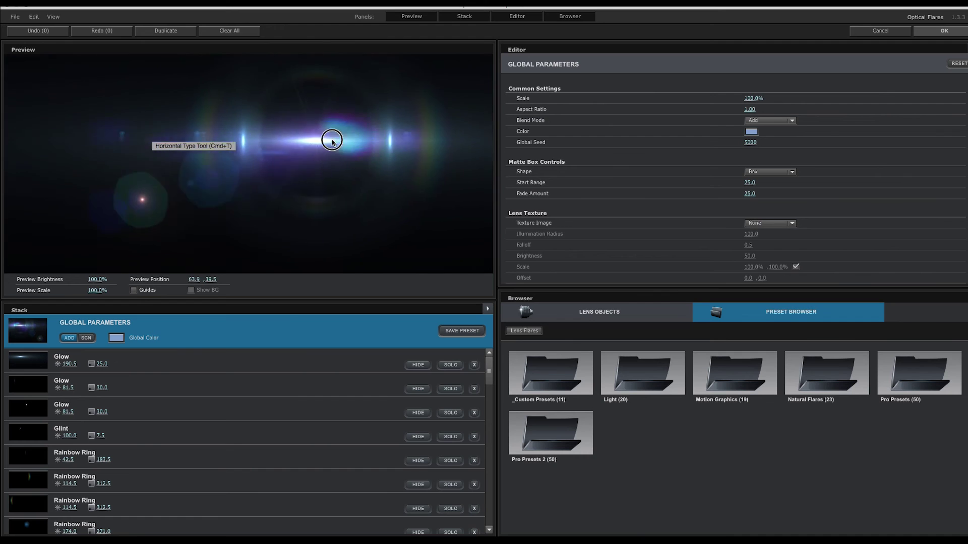
pyautogui.moveTo(332, 142); pyautogui.dragTo(129, 126)
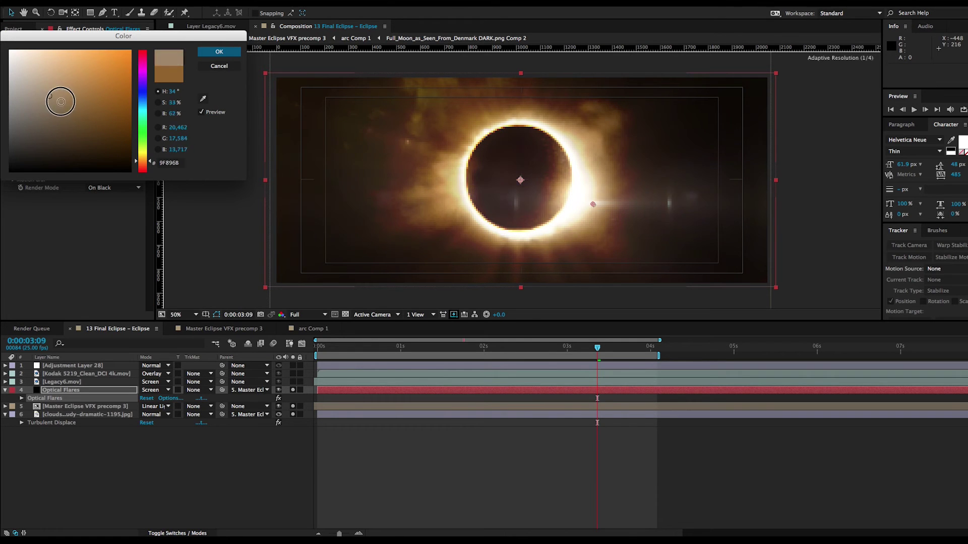
pyautogui.moveTo(50, 95)
pyautogui.mouseDown()
pyautogui.moveTo(62, 93)
pyautogui.moveTo(5, 39)
pyautogui.moveTo(24, 66)
pyautogui.moveTo(67, 96)
pyautogui.mouseUp()
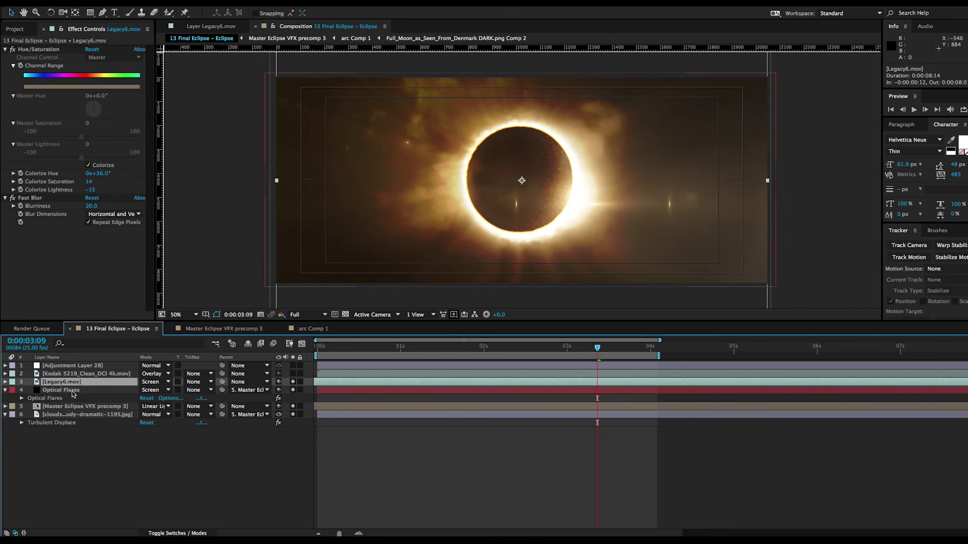
# Step: View the Legacy6.mov source clip on its own, then compare the comp with its Hue/Saturation effect off and on
pyautogui.doubleClick(70, 382)
pyautogui.moveTo(166, 292); pyautogui.dragTo(225, 293)
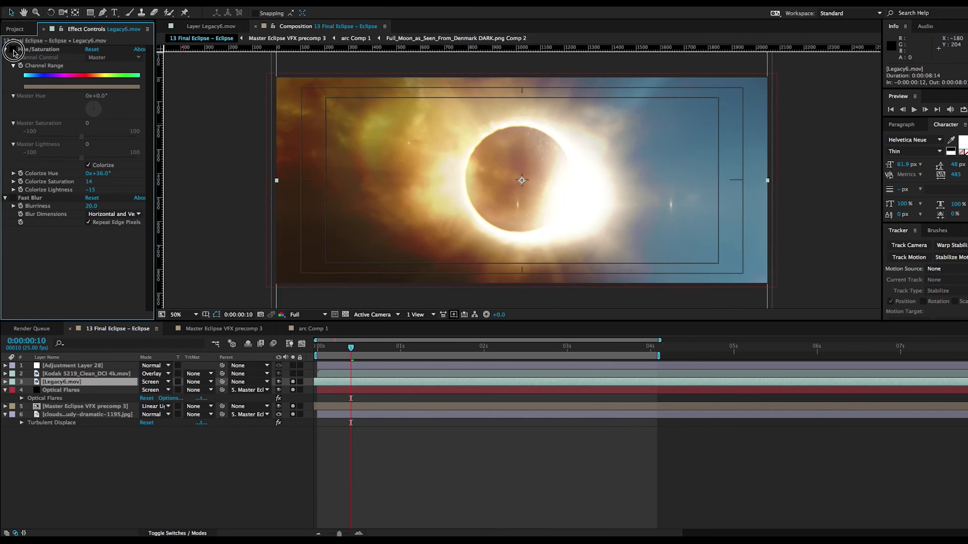
pyautogui.click(13, 50)
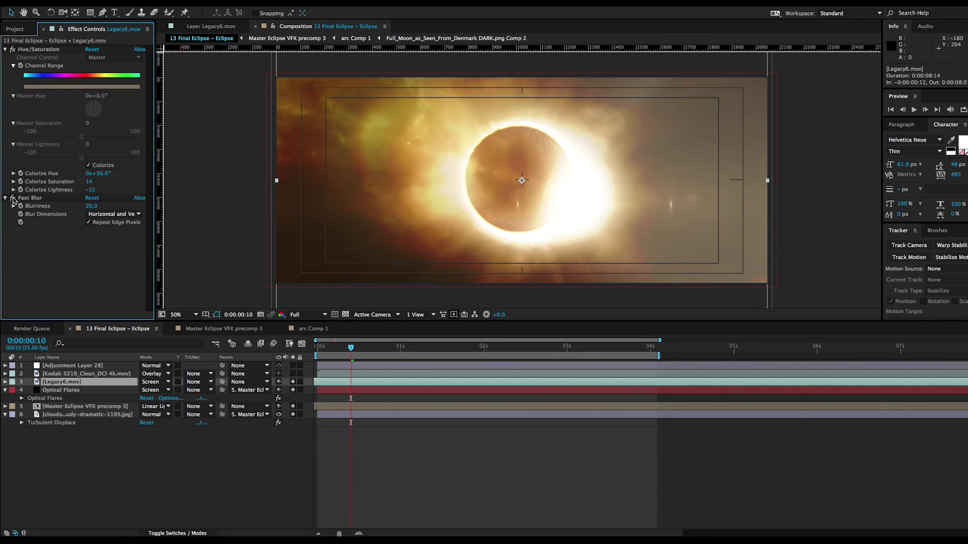
# Step: Solo the Kodak 5219_Clean_DCI 4k.mov grain layer and compare the image with and without it at up to 200% magnification
pyautogui.click(294, 374)
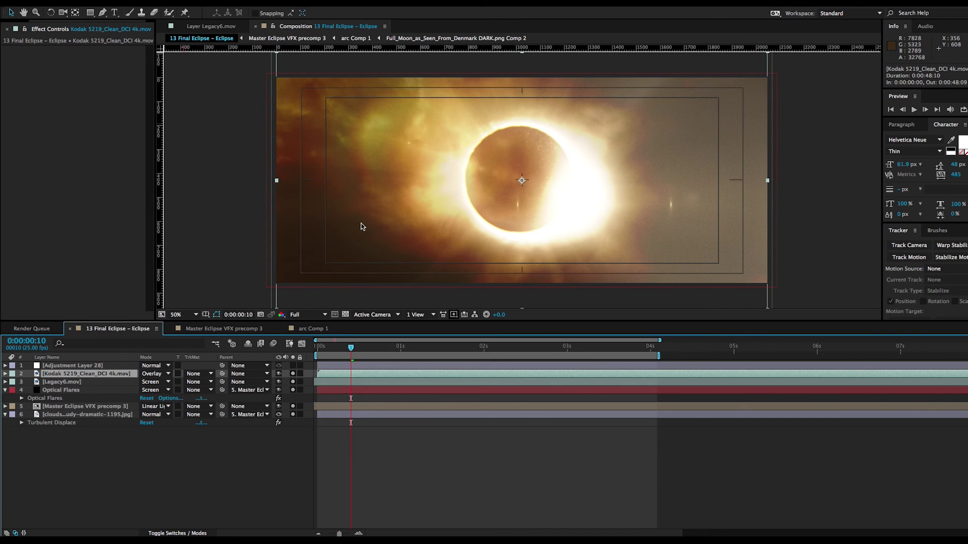
pyautogui.press('/')
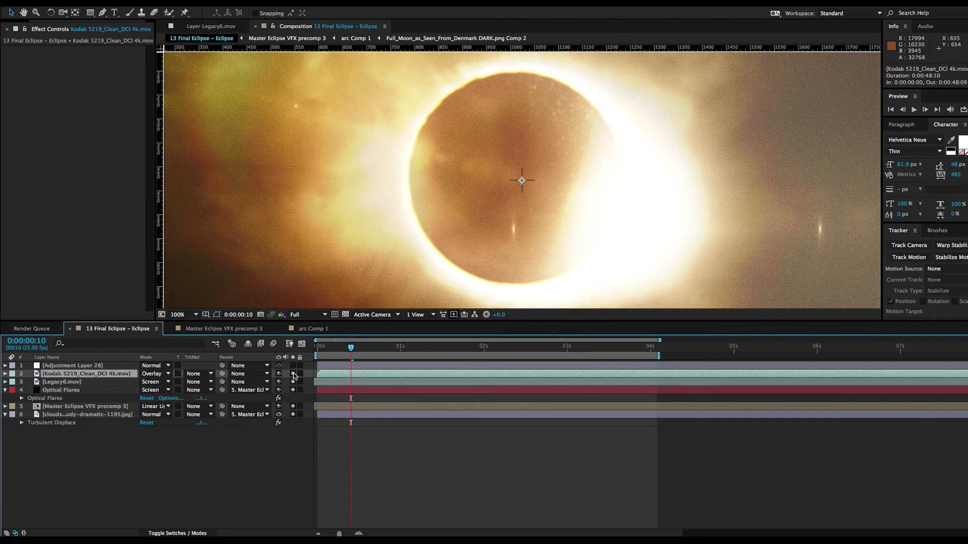
pyautogui.press('.')
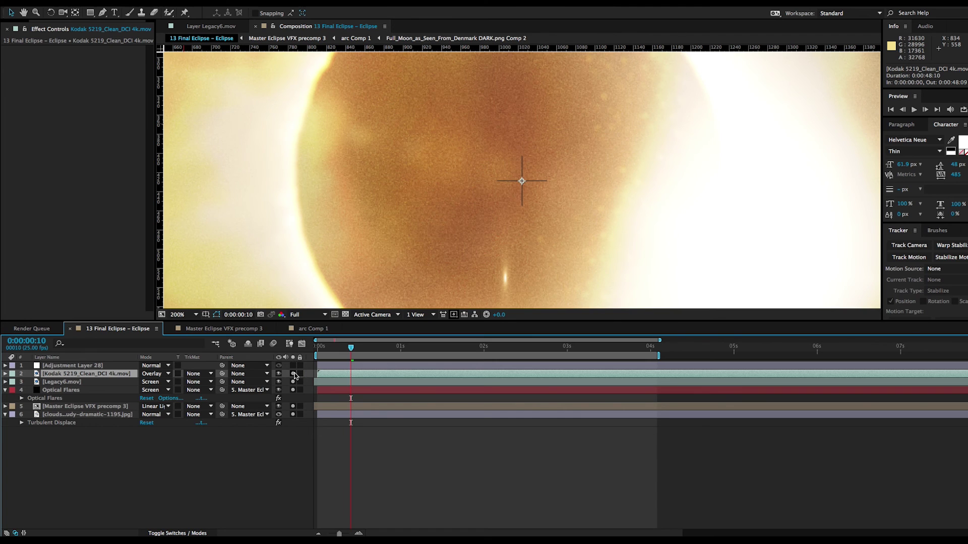
pyautogui.click(294, 374)
pyautogui.press(',')
pyautogui.press(',')
pyautogui.press(',')
pyautogui.press(',')
pyautogui.press(',')
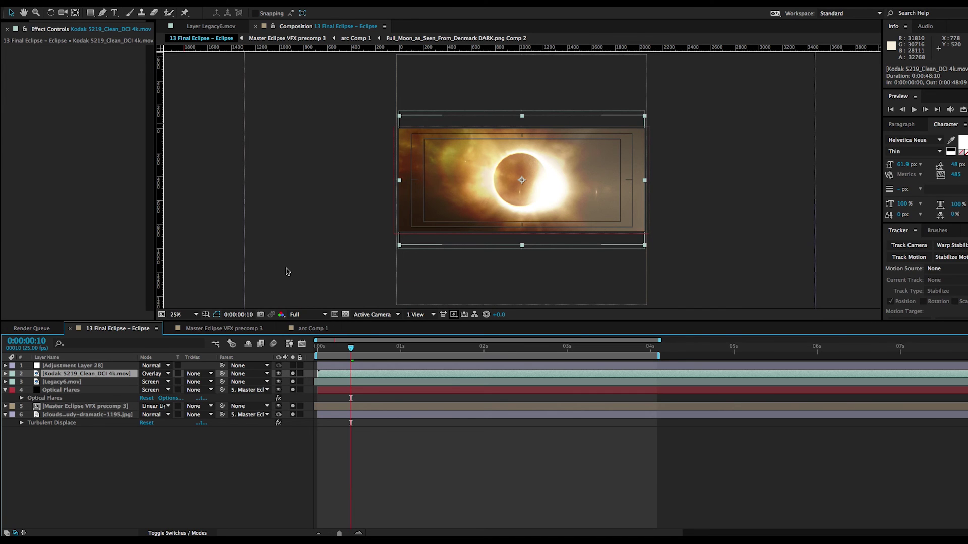
pyautogui.press('.')
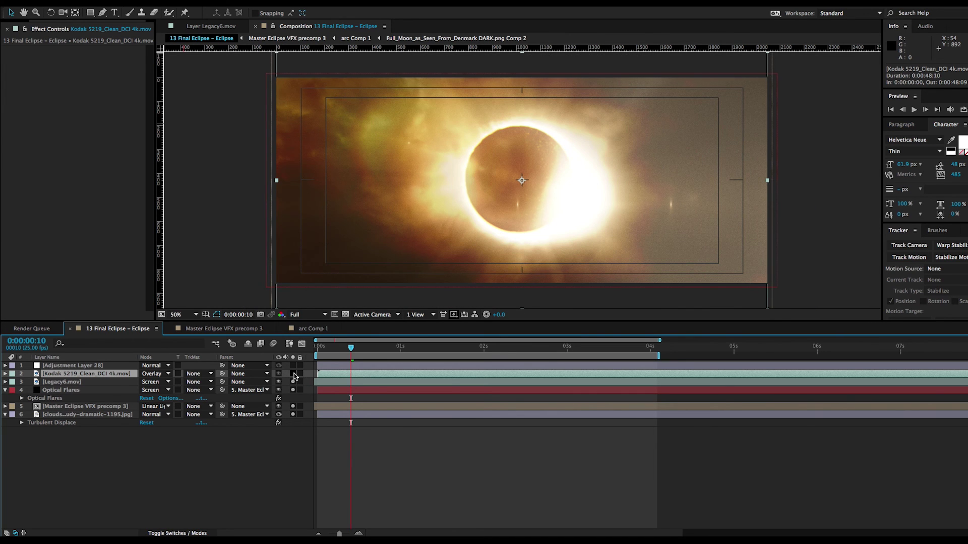
# Step: Reveal the Twitch effect on Adjustment Layer 28 and solo that layer with the others
pyautogui.click(78, 365)
pyautogui.press('e')
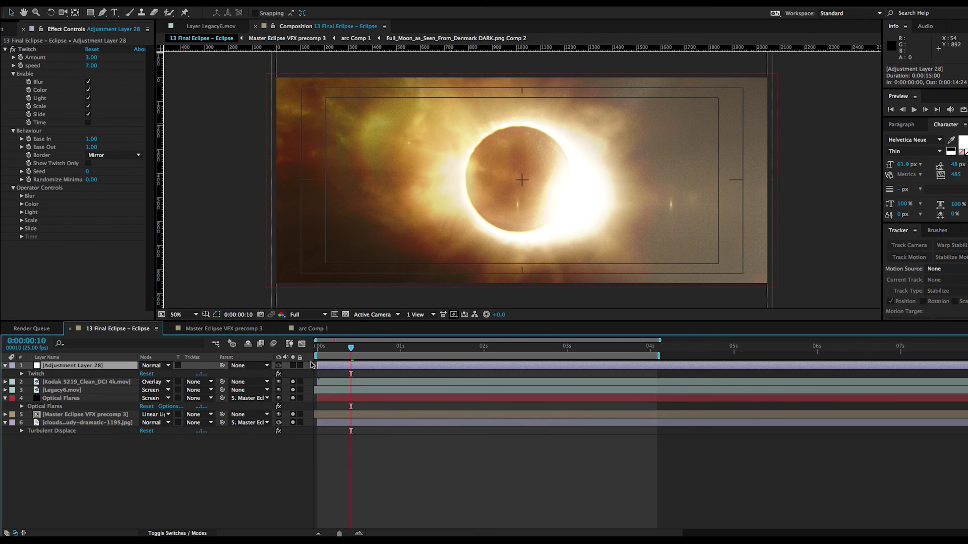
pyautogui.click(293, 366)
# Step: Review the Twitch effect's Amount, speed and Enable options on Adjustment Layer 28, and deselect the layer
pyautogui.click(95, 65)
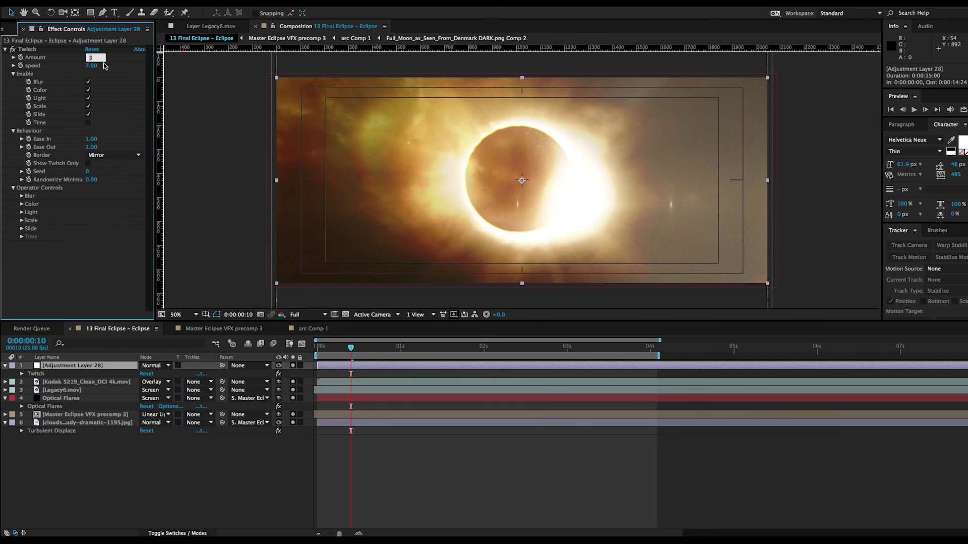
pyautogui.click(93, 69)
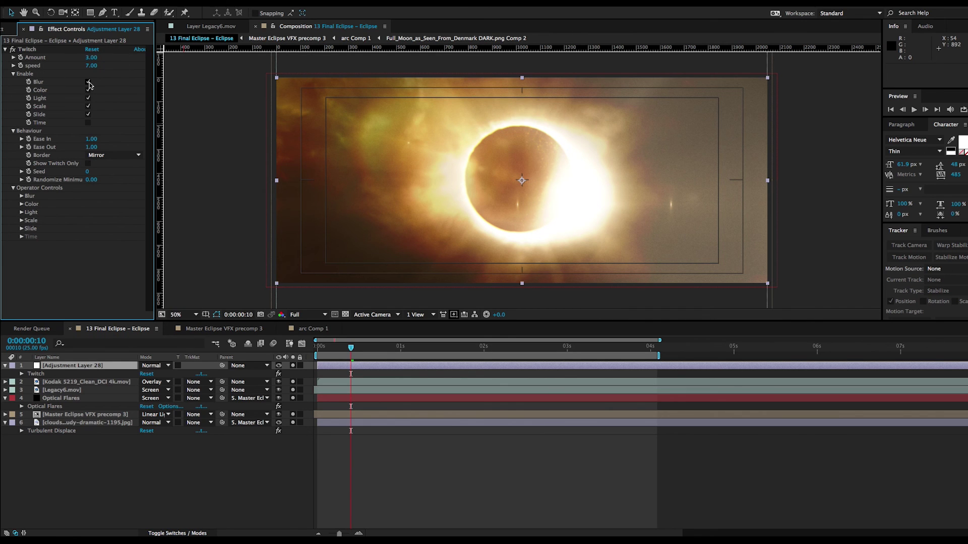
pyautogui.click(89, 115)
pyautogui.click(436, 462)
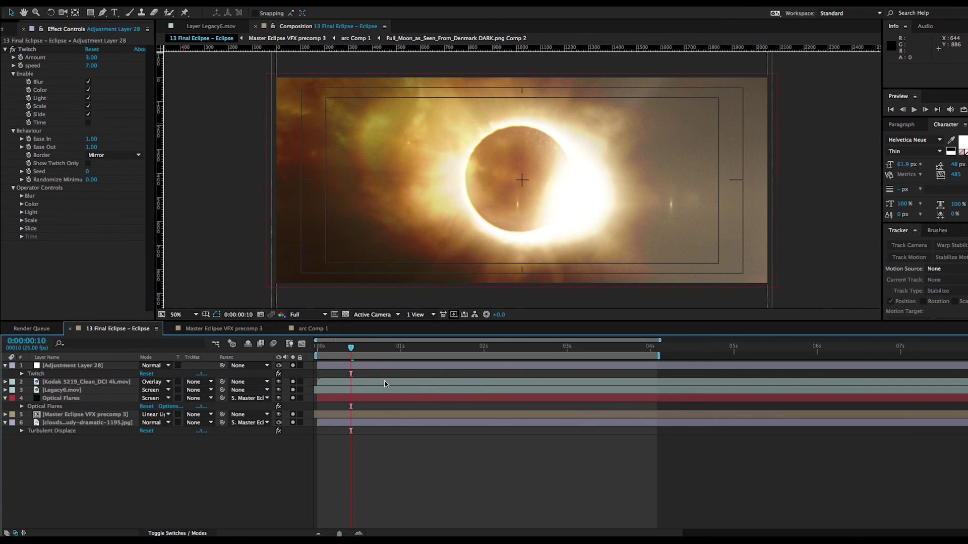